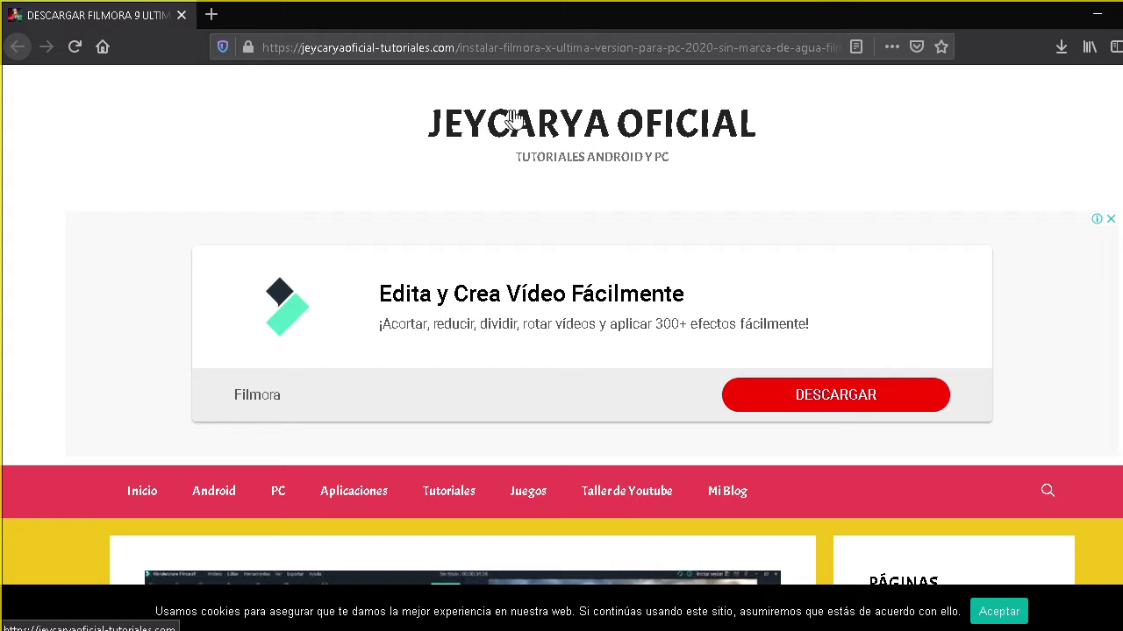
# Step: Find the PACK FILMORA X 01/2020 section in the article and open its download page
pyautogui.scroll(-3, 680, 140)
pyautogui.scroll(-1, 666, 138)
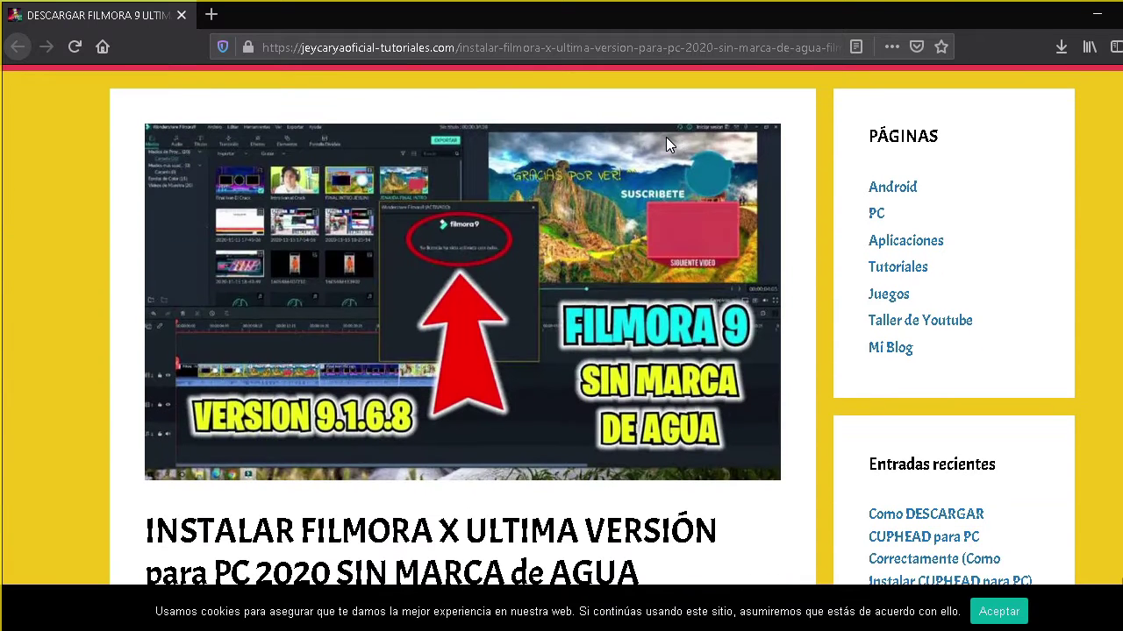
pyautogui.scroll(-3, 668, 137)
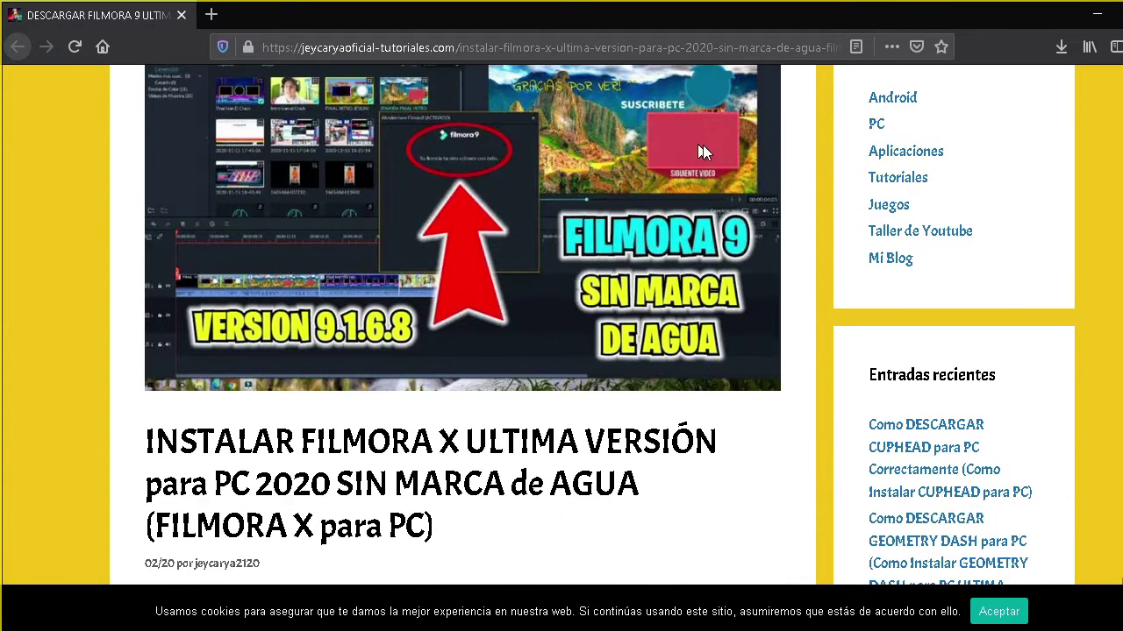
pyautogui.scroll(-8, 728, 163)
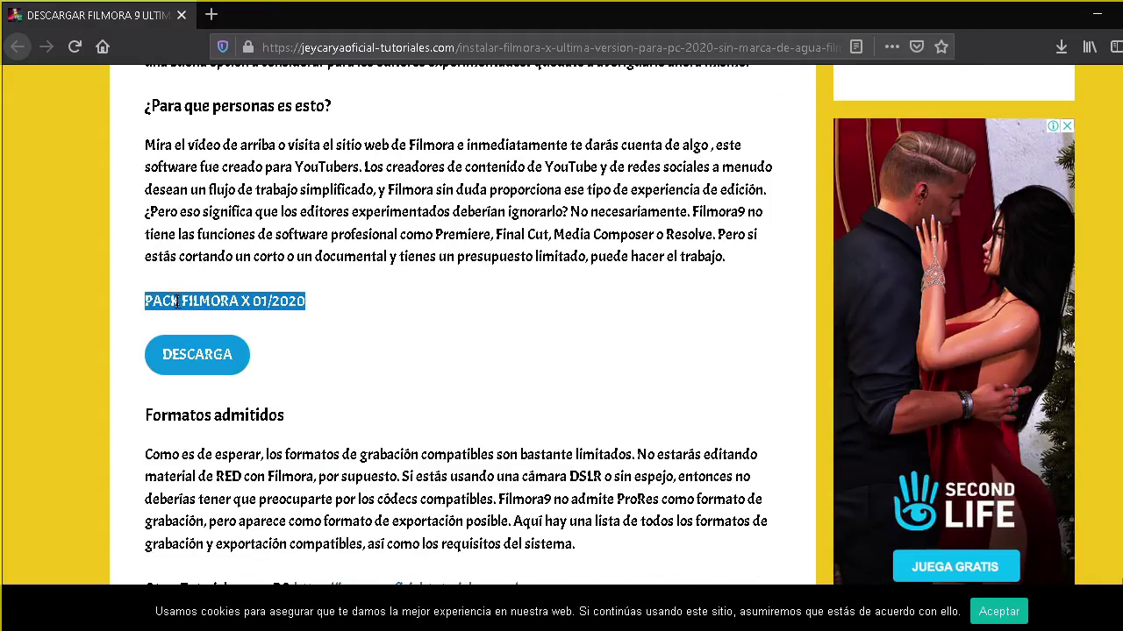
pyautogui.click(173, 301)
pyautogui.scroll(4, 128, 298)
pyautogui.scroll(-6, 129, 300)
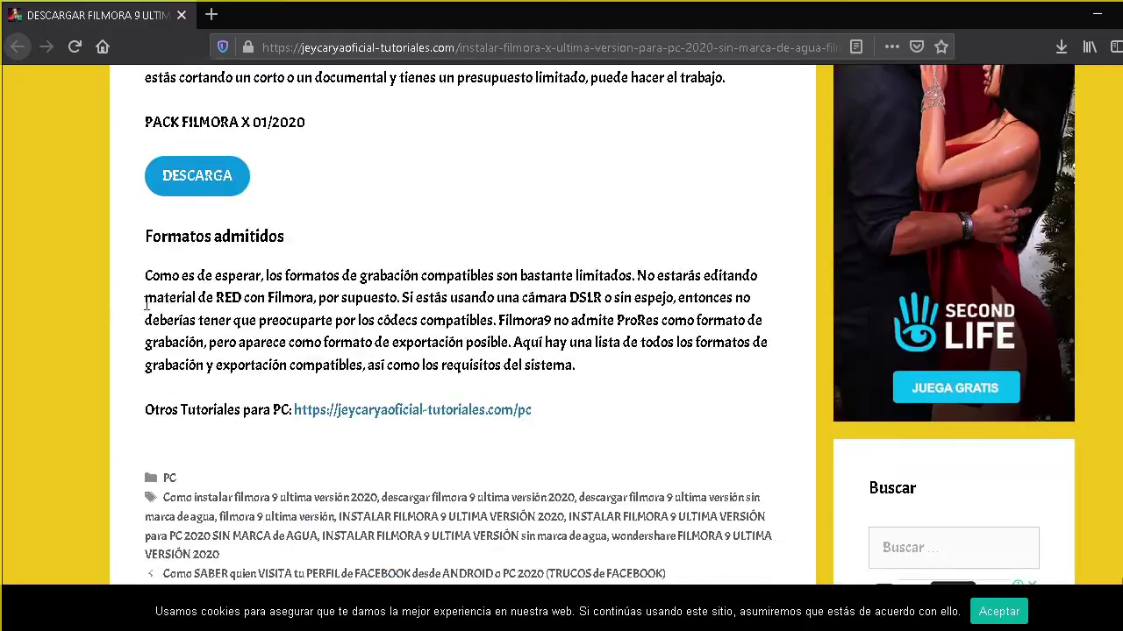
pyautogui.scroll(2, 133, 300)
pyautogui.moveTo(134, 304); pyautogui.dragTo(332, 308)
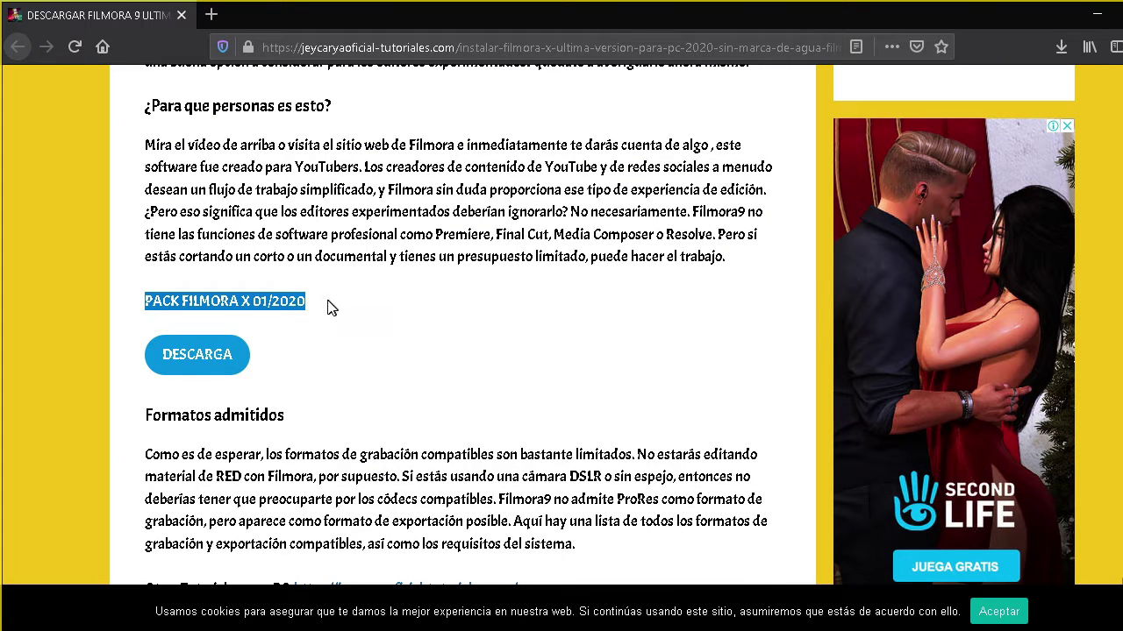
pyautogui.click(202, 358)
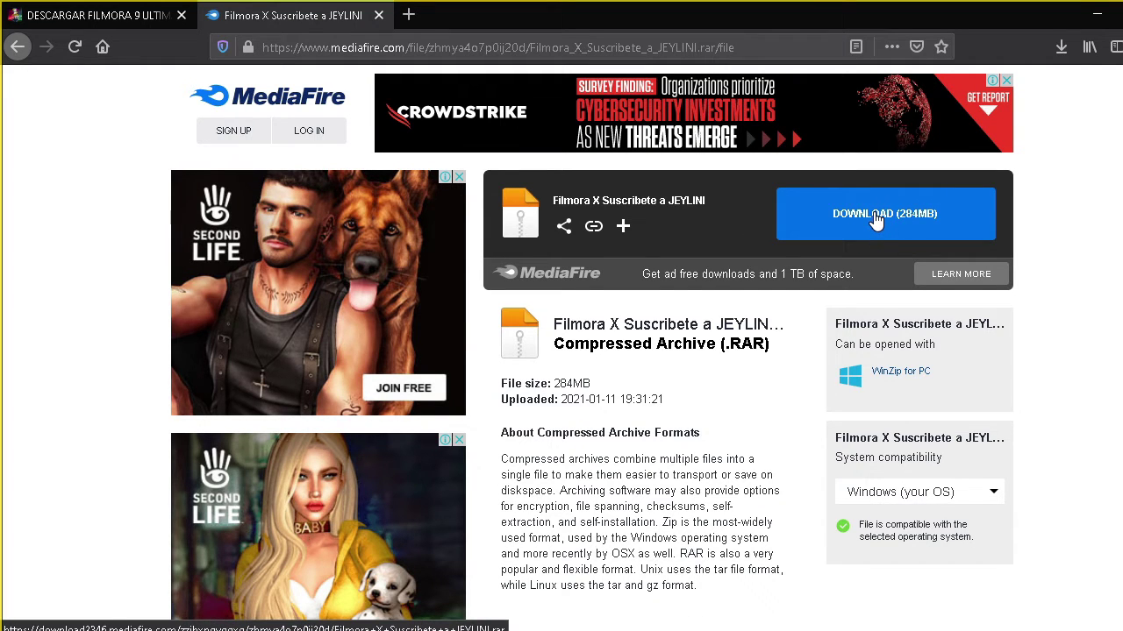
# Step: Close the MediaFire page, minimize the browser and open the Nueva carpeta folder holding the Filmora X archive on the desktop
pyautogui.click(377, 16)
pyautogui.click(1098, 15)
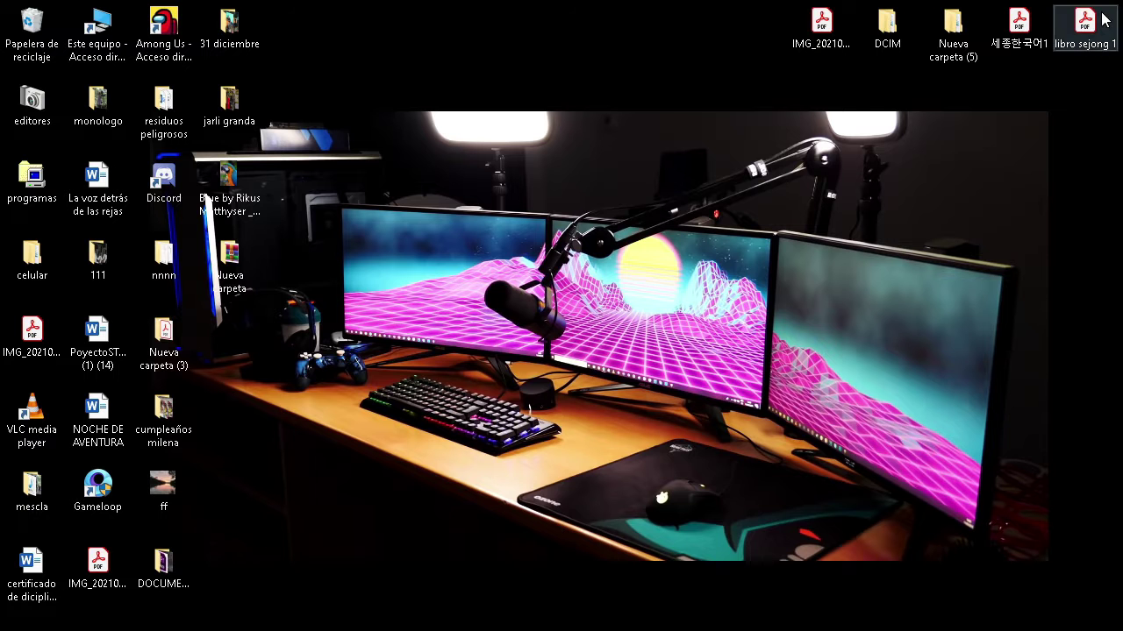
pyautogui.doubleClick(230, 258)
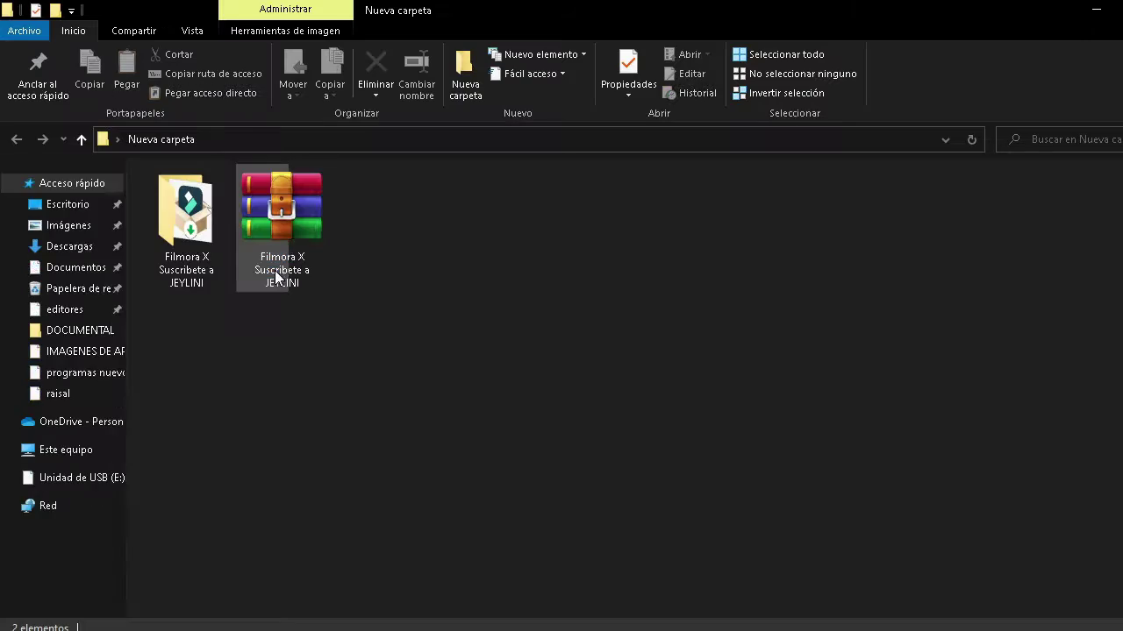
pyautogui.click(294, 221)
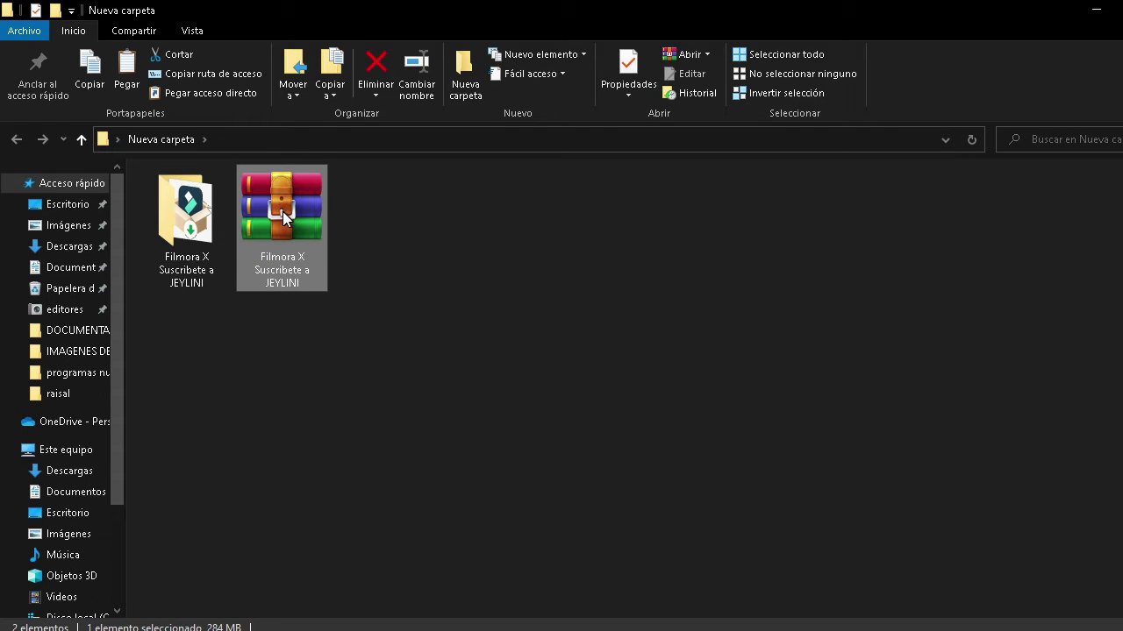
pyautogui.rightClick(281, 213)
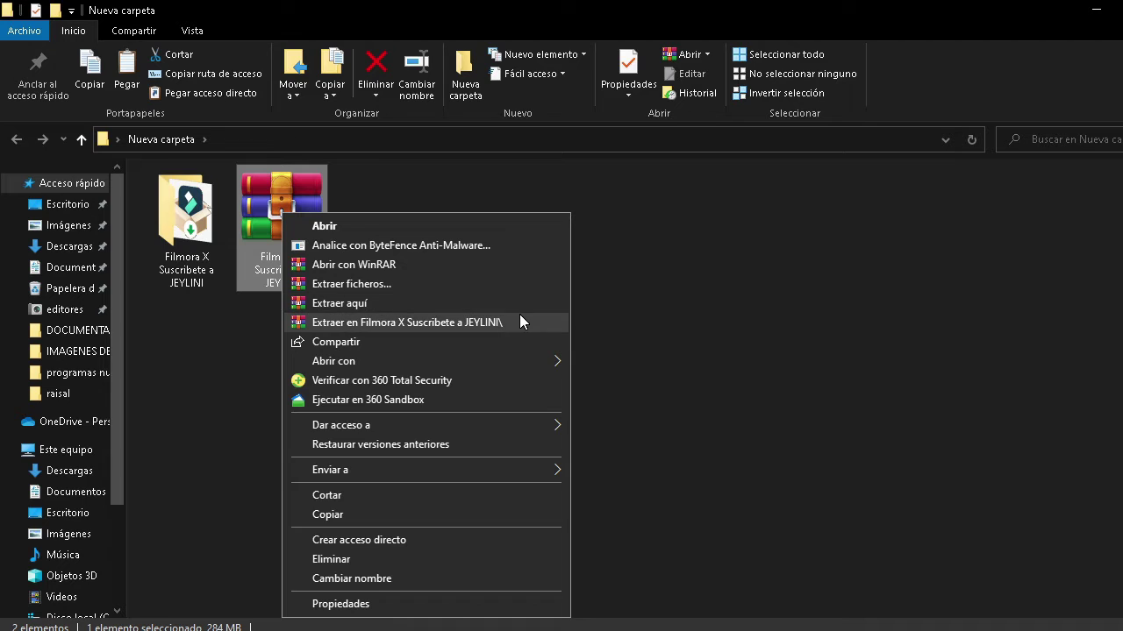
pyautogui.click(763, 254)
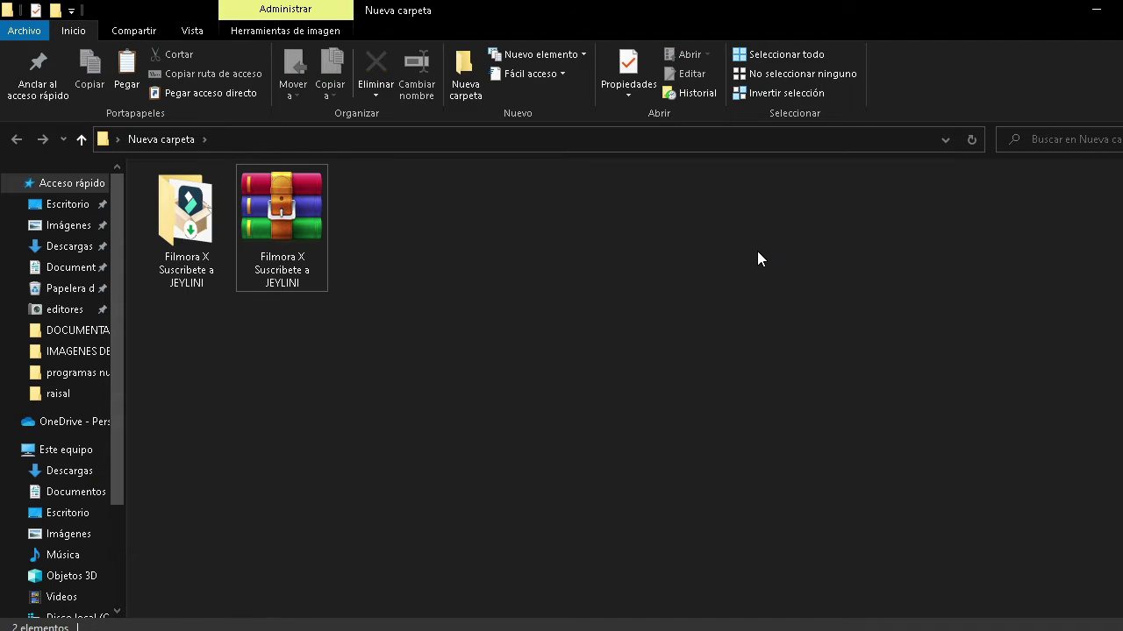
# Step: Open the extracted Filmora X Suscribete a JEYLINI folder and launch the filmora_64bit_full846 installer, bringing up its setup wizard
pyautogui.doubleClick(200, 244)
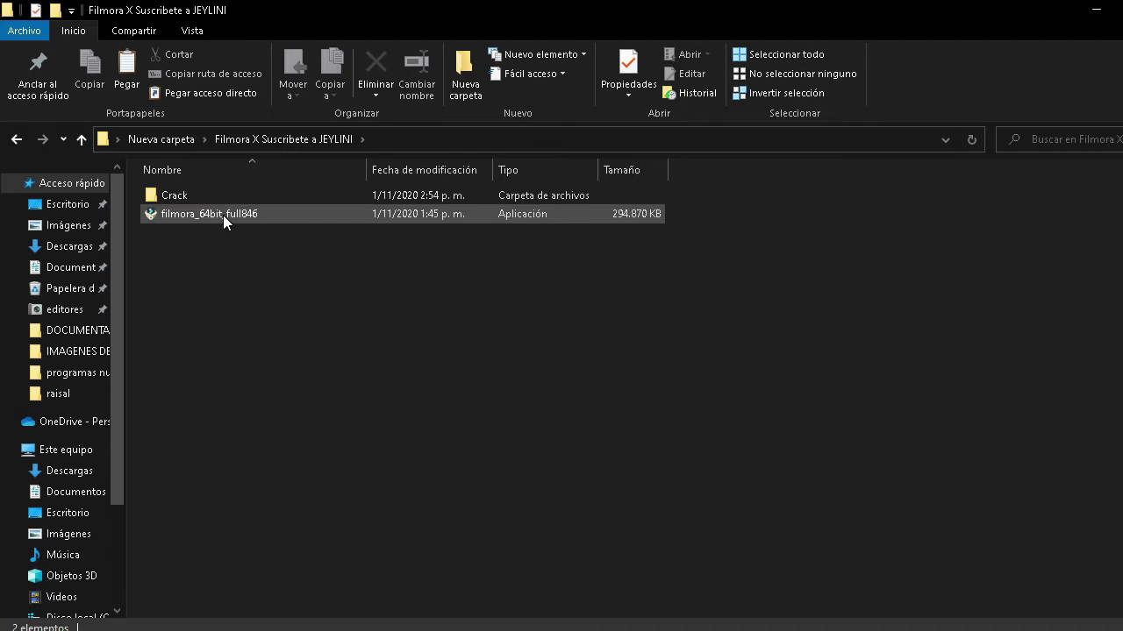
pyautogui.rightClick(233, 213)
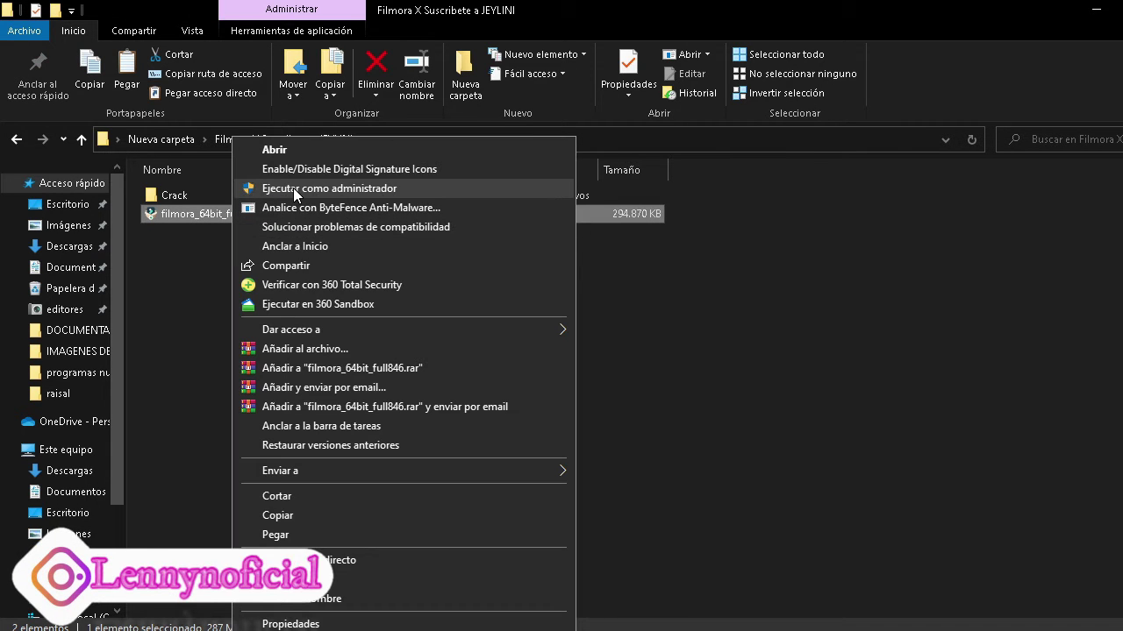
pyautogui.click(290, 151)
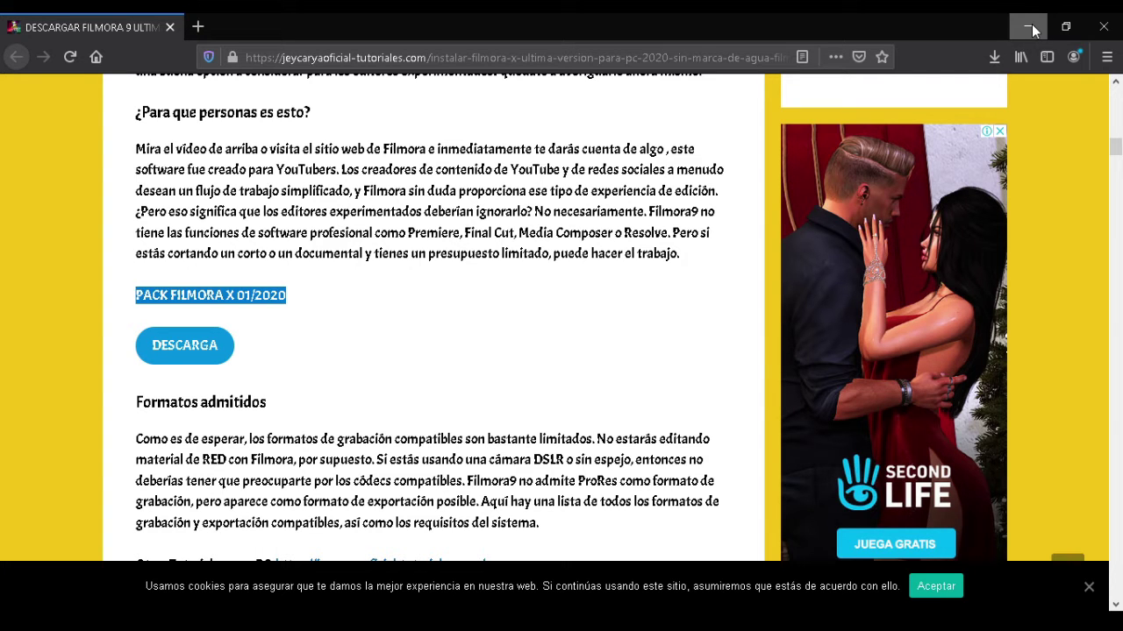
pyautogui.click(1030, 28)
pyautogui.click(613, 366)
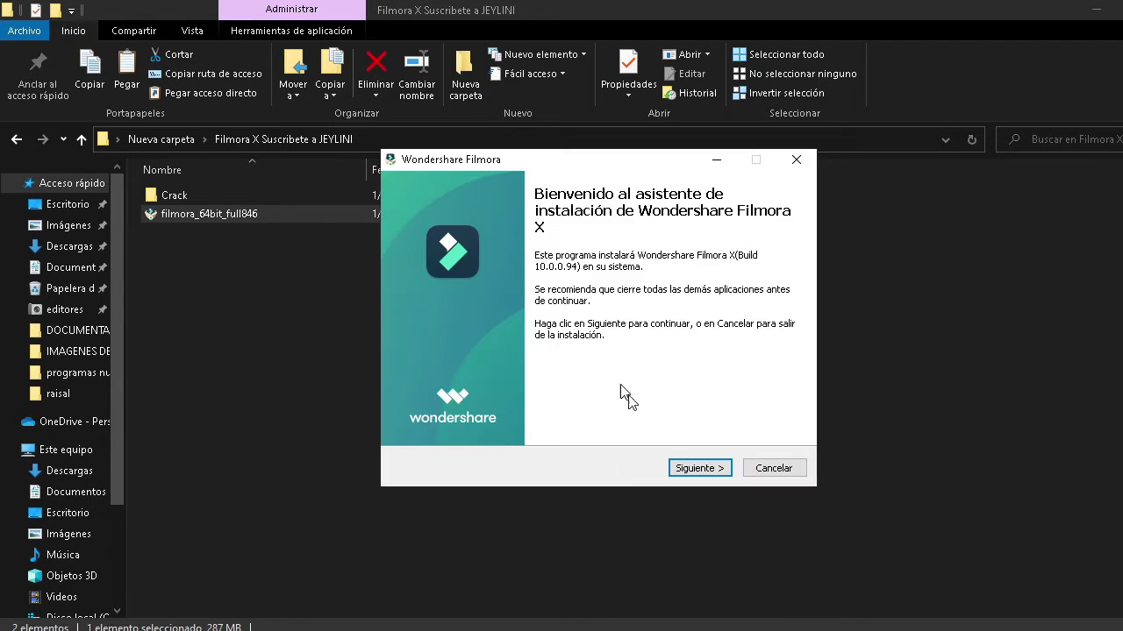
# Step: Accept the license agreement and install Wondershare Filmora X in C:\Program Files\Wondershare\Wondershare Filmora
pyautogui.click(693, 470)
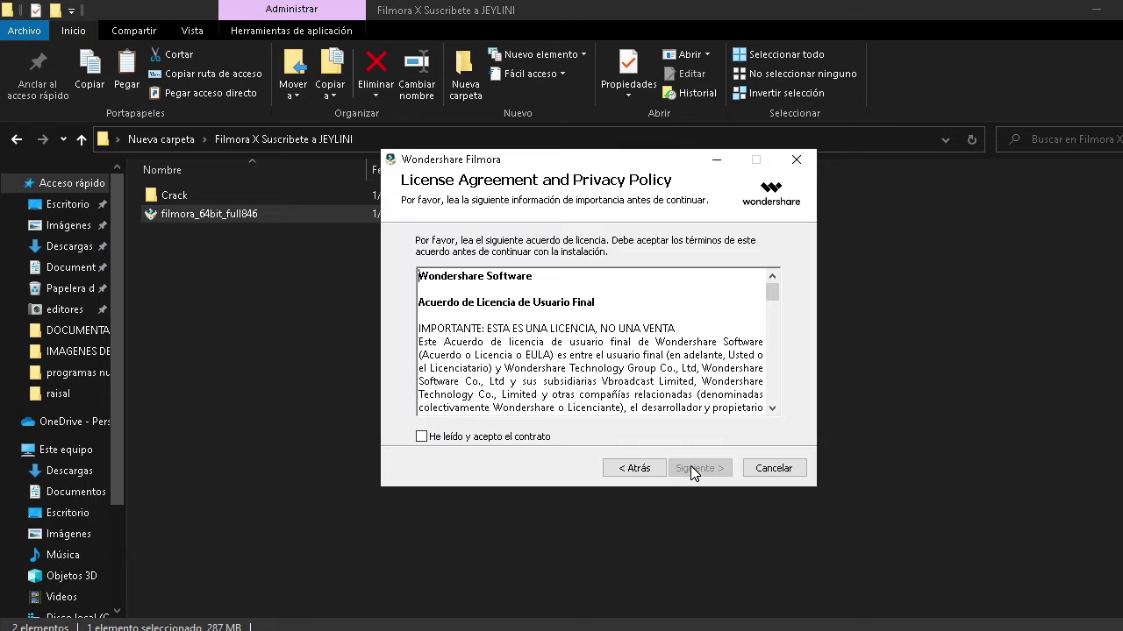
pyautogui.click(487, 439)
pyautogui.scroll(-5, 590, 351)
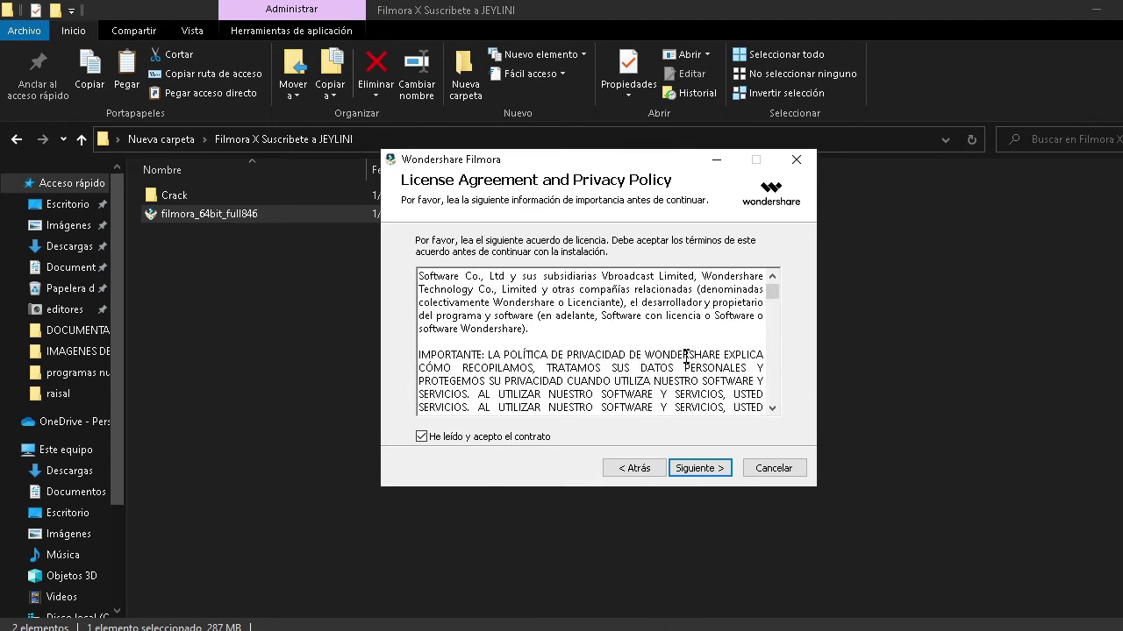
pyautogui.click(714, 470)
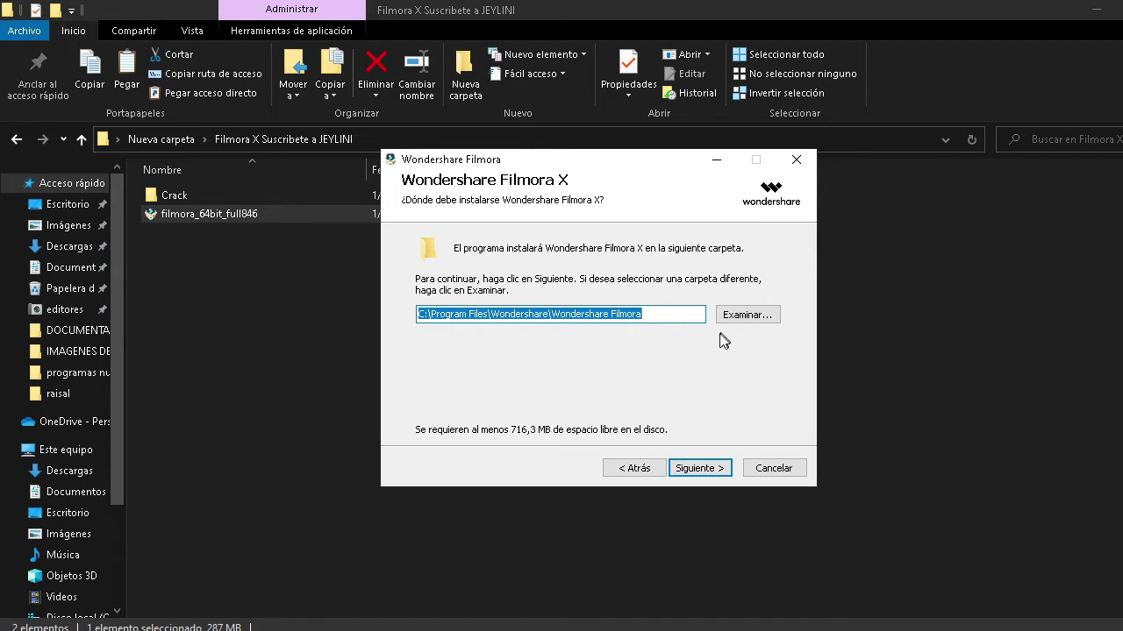
pyautogui.click(693, 470)
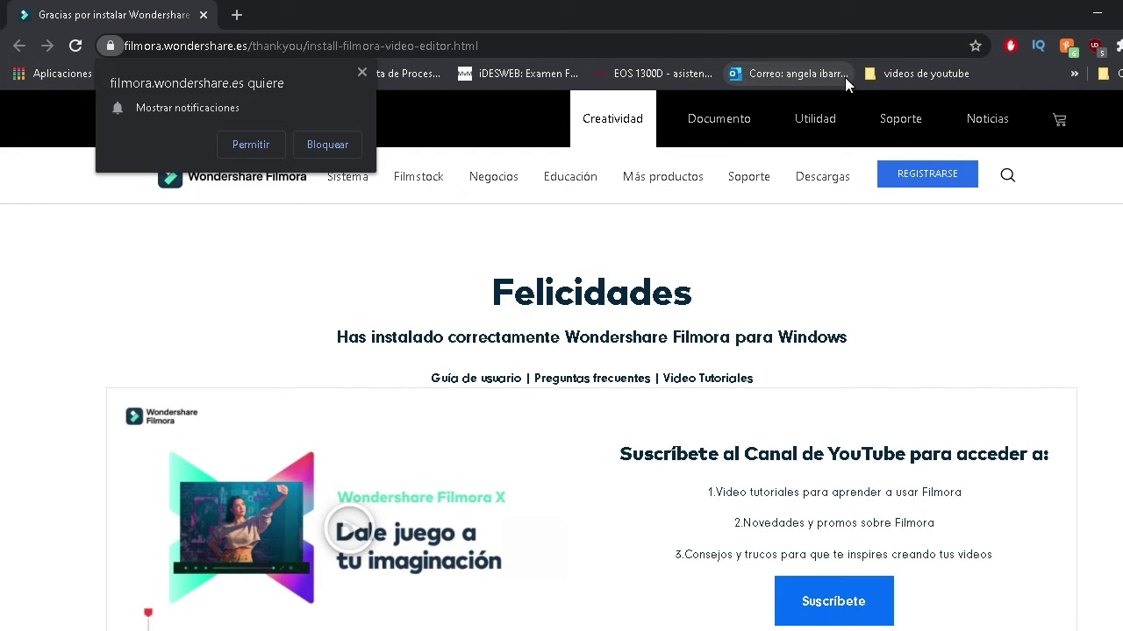
# Step: Dismiss the site's notification request and look through the Filmora installation thank-you page
pyautogui.click(359, 74)
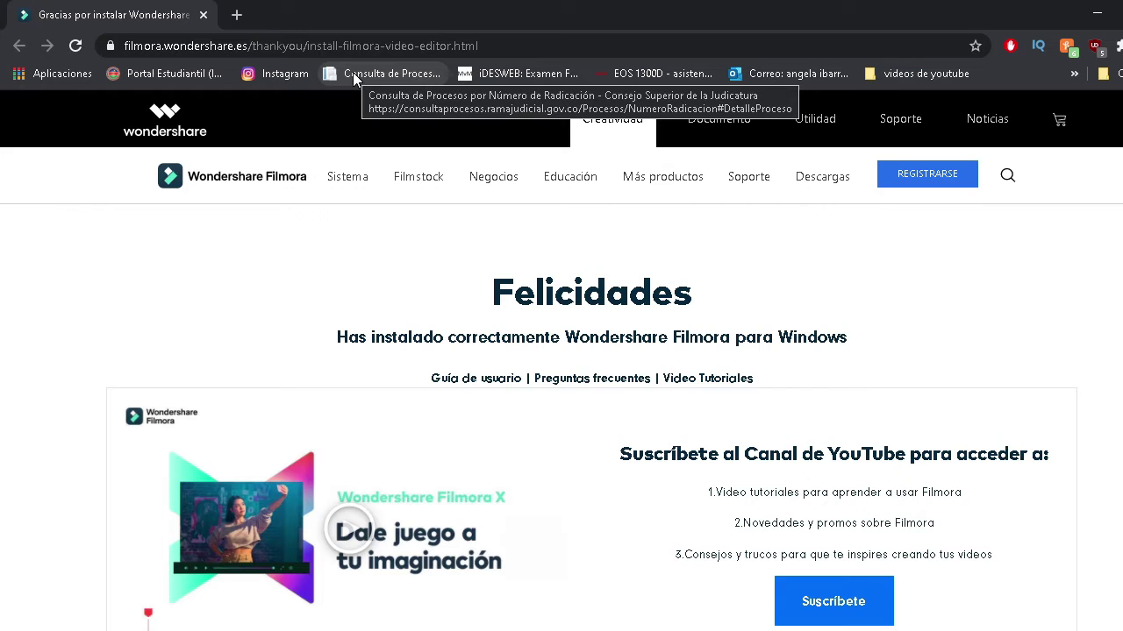
pyautogui.scroll(-2, 520, 251)
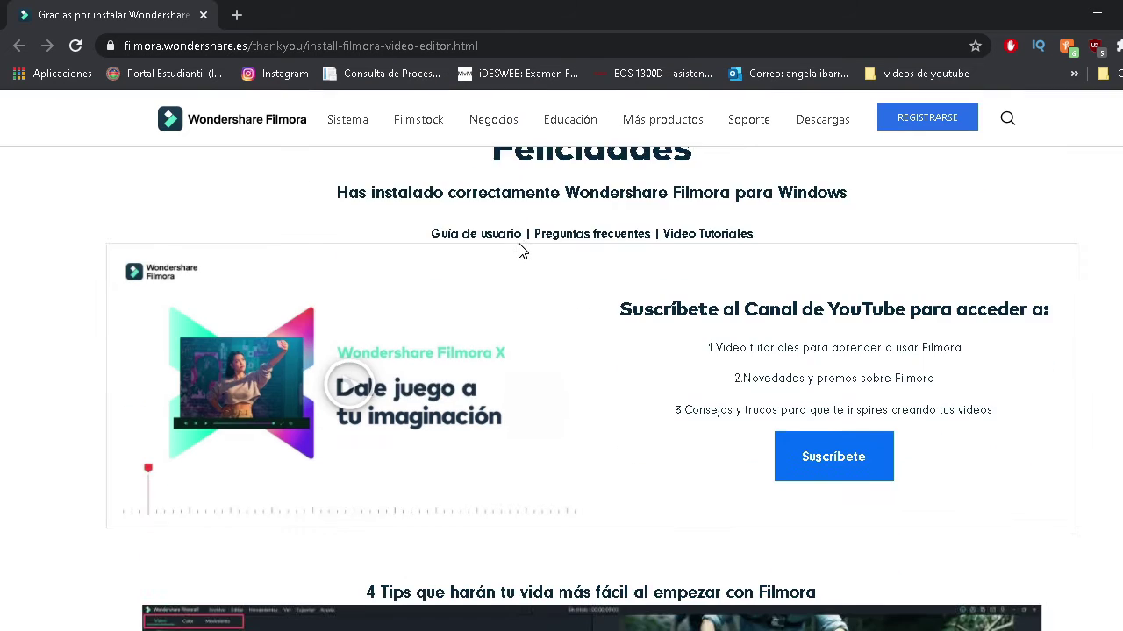
pyautogui.scroll(-4, 519, 250)
pyautogui.scroll(6, 524, 326)
pyautogui.scroll(-3, 524, 326)
pyautogui.scroll(3, 343, 270)
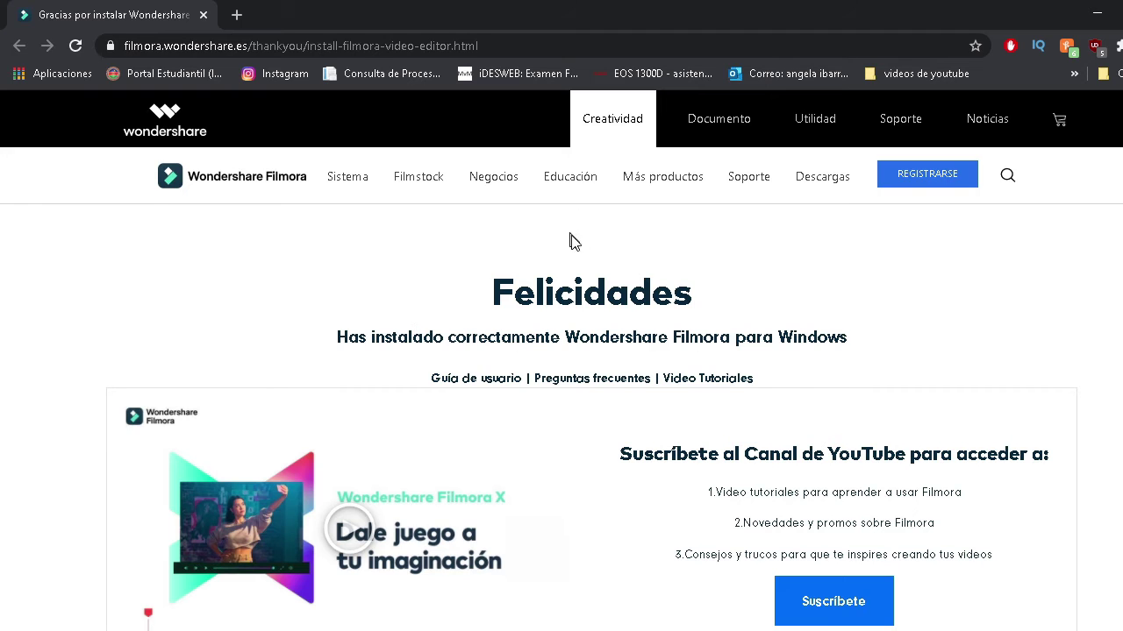
pyautogui.scroll(-5, 573, 242)
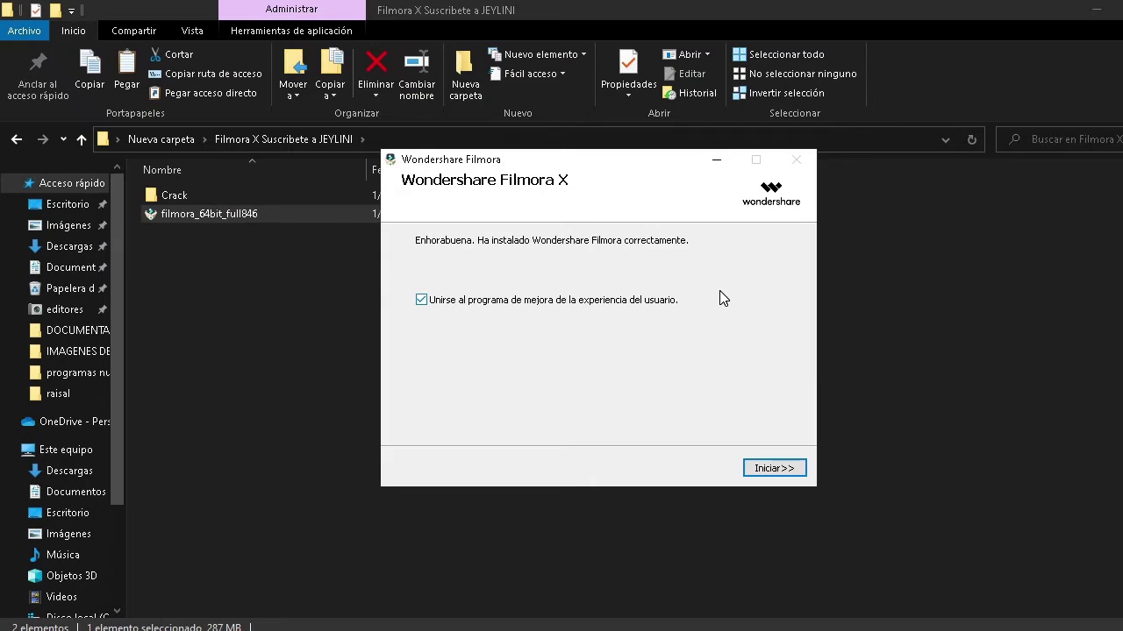
# Step: Opt out of the user experience improvement program, finish the installer and minimize the folder window
pyautogui.click(424, 301)
pyautogui.click(770, 469)
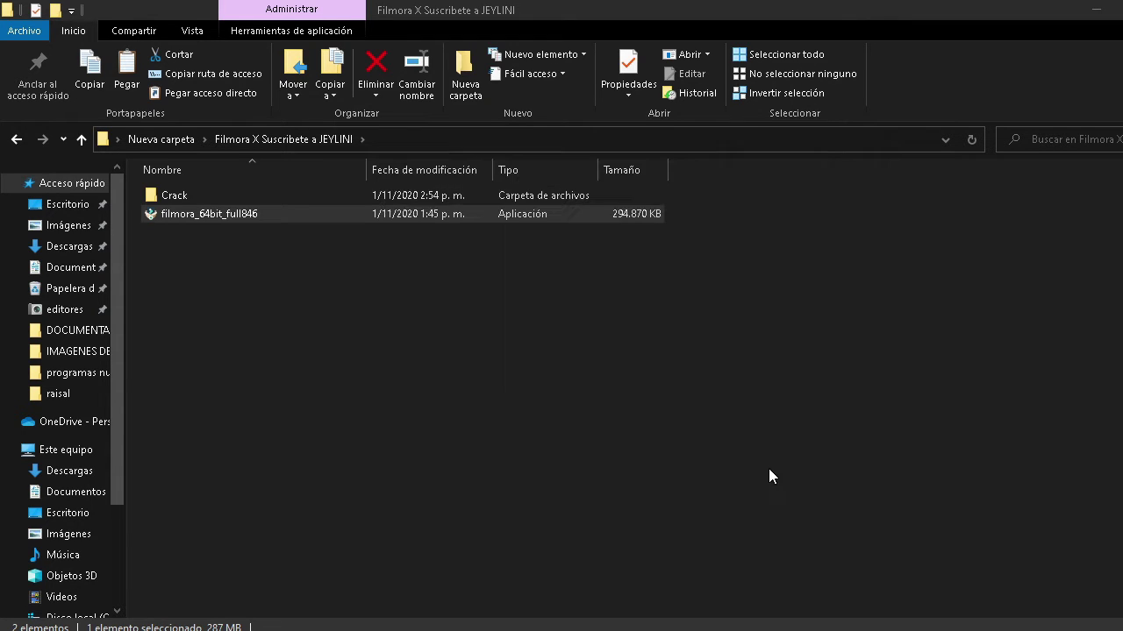
pyautogui.click(1096, 12)
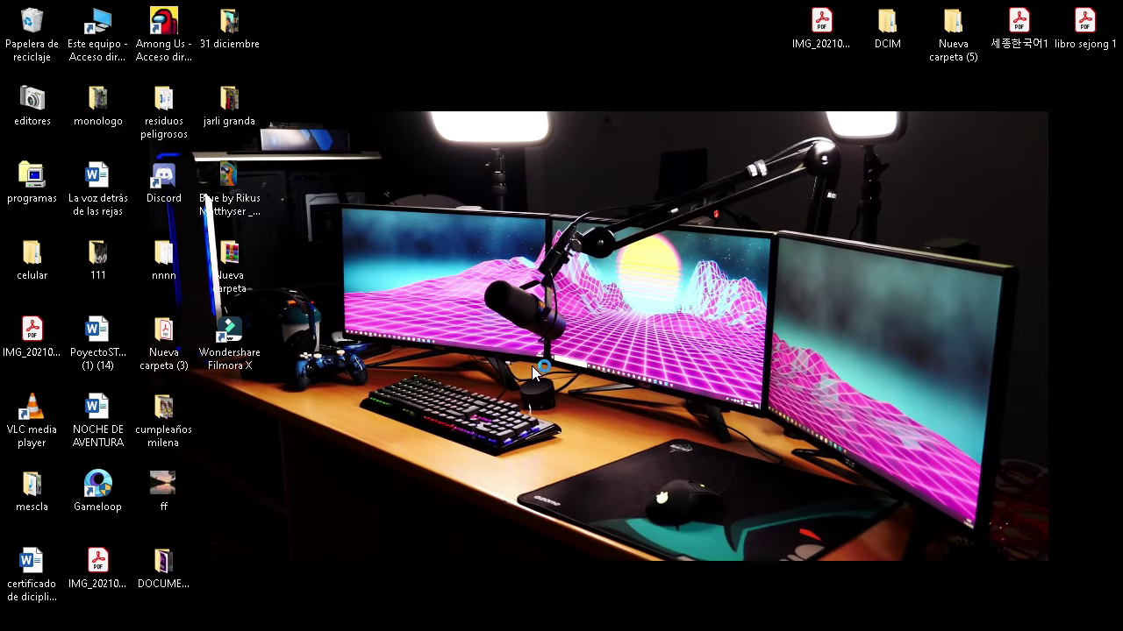
# Step: Launch Wondershare Filmora X from the desktop and create a new project with the 16:9 (Panorámica) aspect ratio
pyautogui.doubleClick(228, 343)
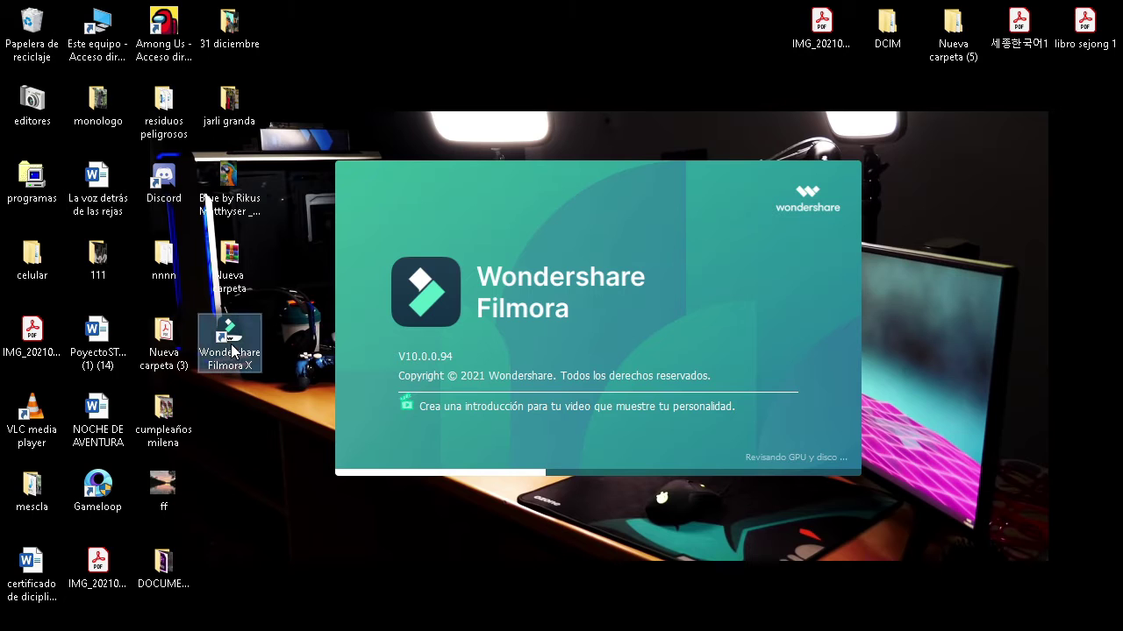
pyautogui.moveTo(235, 358); pyautogui.dragTo(38, 128)
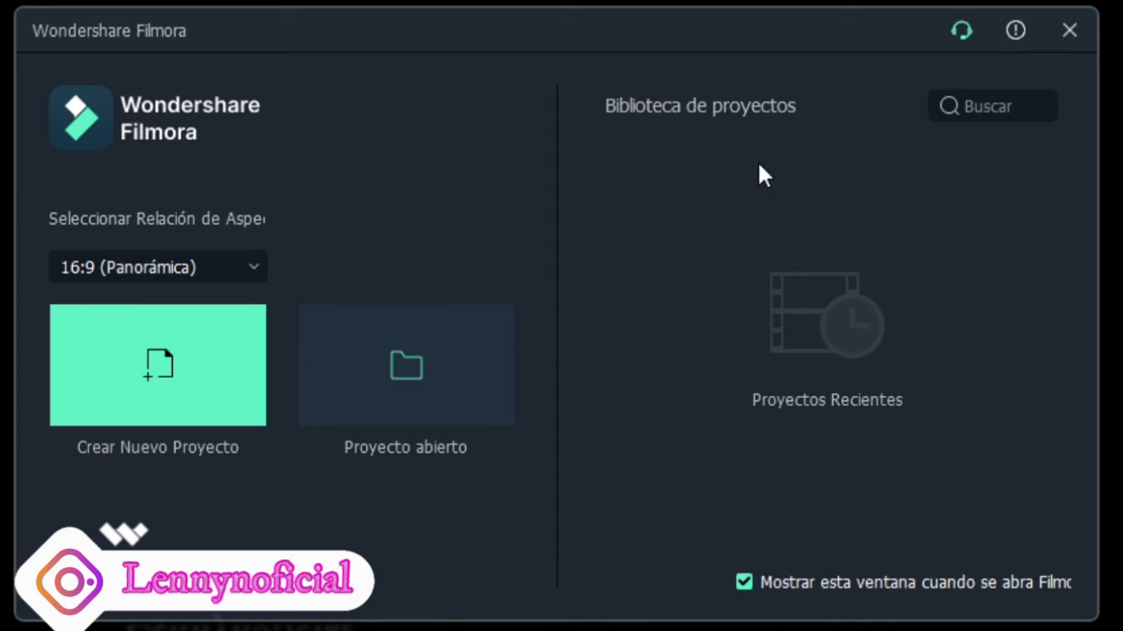
pyautogui.click(176, 371)
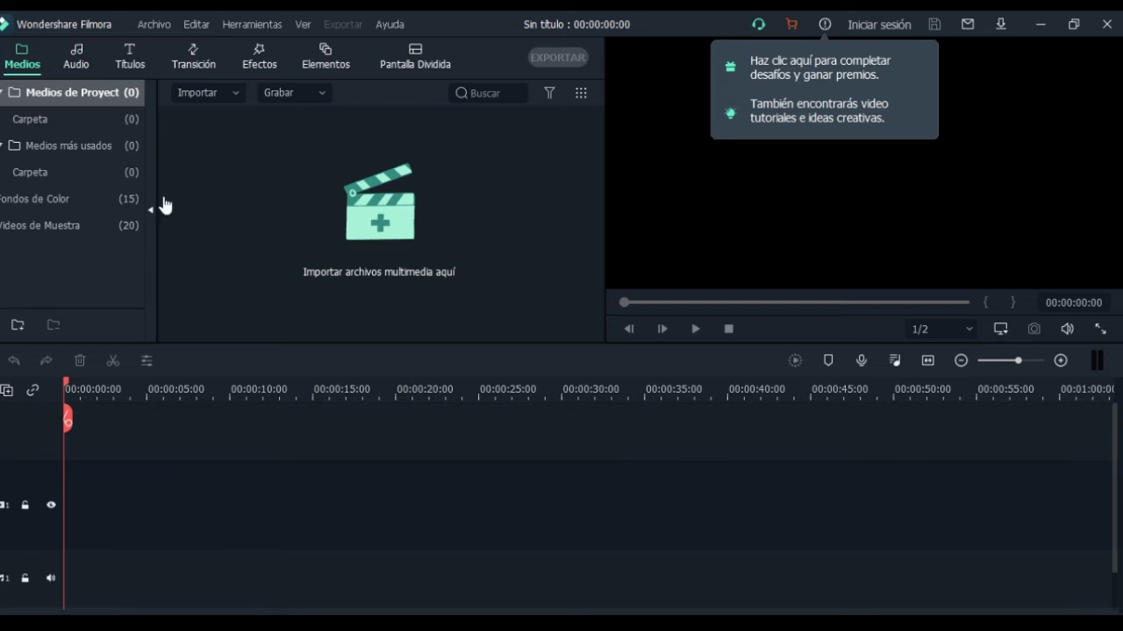
# Step: Browse the color backgrounds, sample videos, titles, transitions and effects available in the new project's libraries
pyautogui.click(88, 199)
pyautogui.scroll(-3, 414, 219)
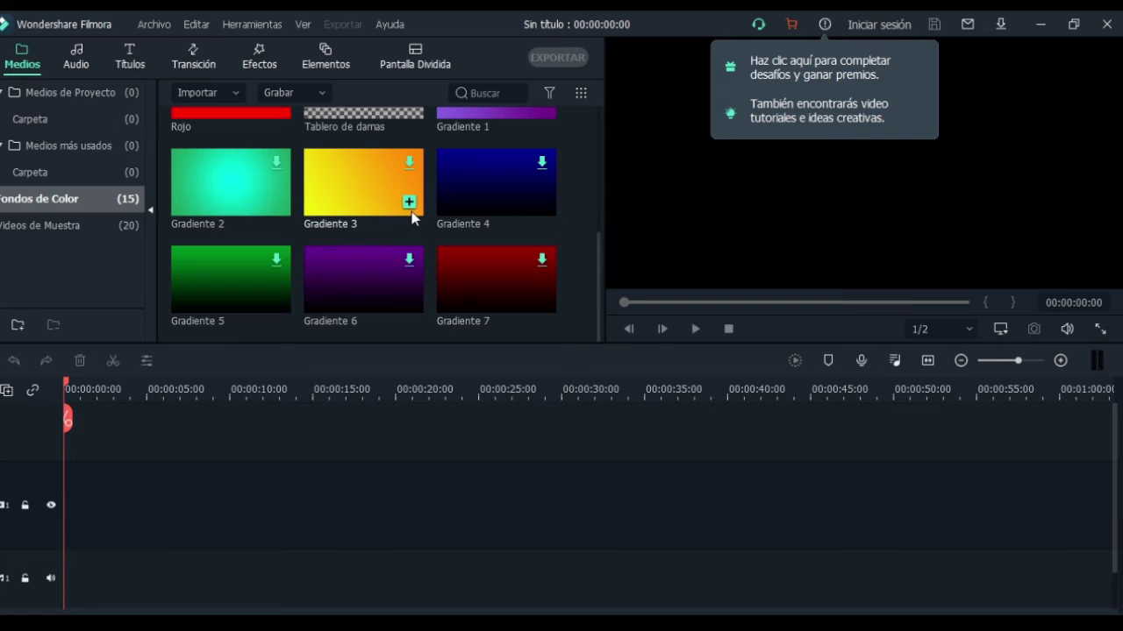
pyautogui.click(79, 225)
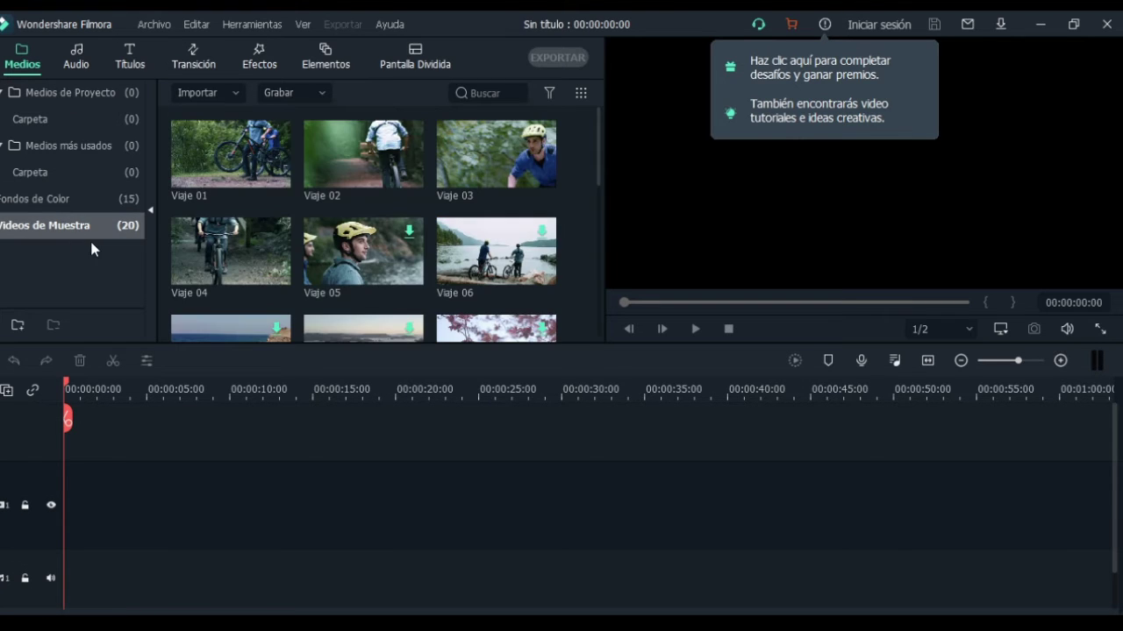
pyautogui.scroll(-5, 299, 247)
pyautogui.click(133, 62)
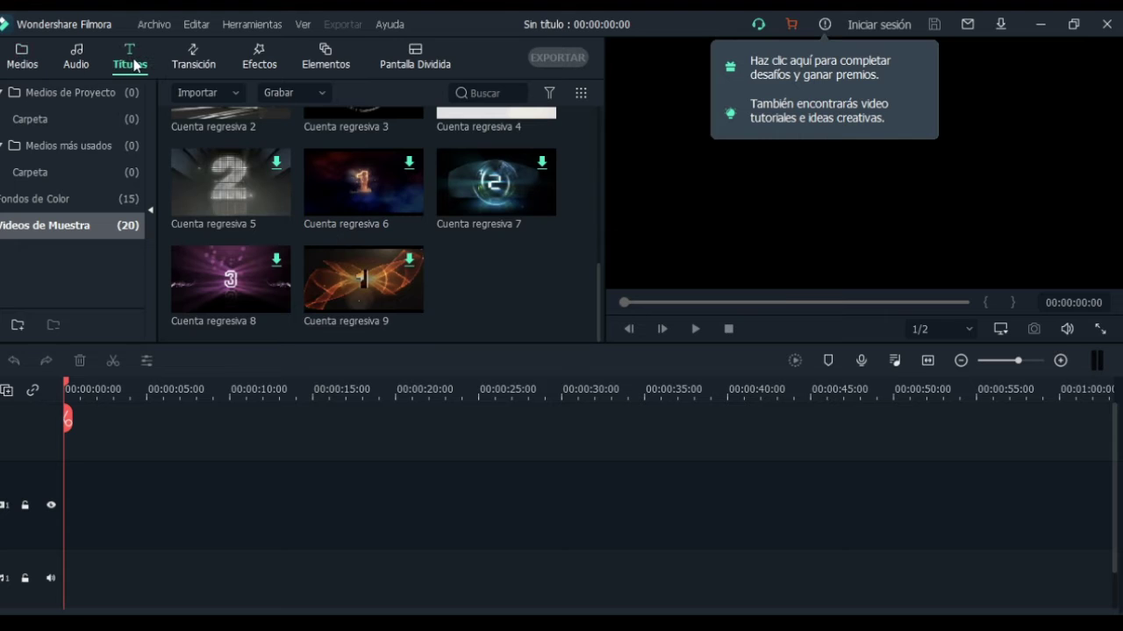
pyautogui.scroll(-10, 456, 193)
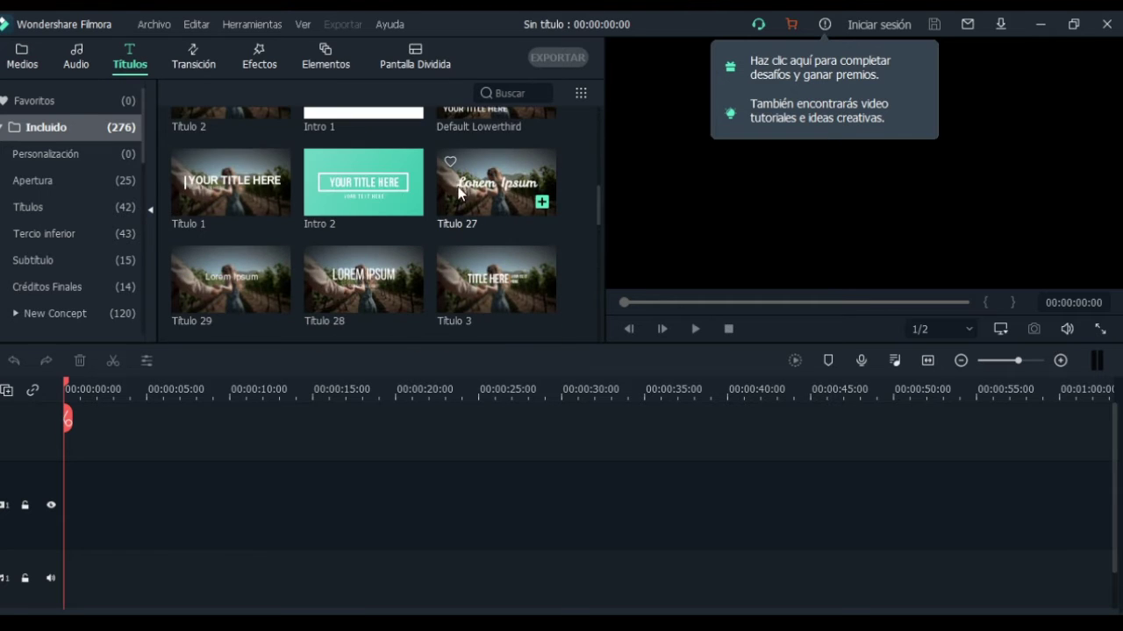
pyautogui.scroll(10, 434, 244)
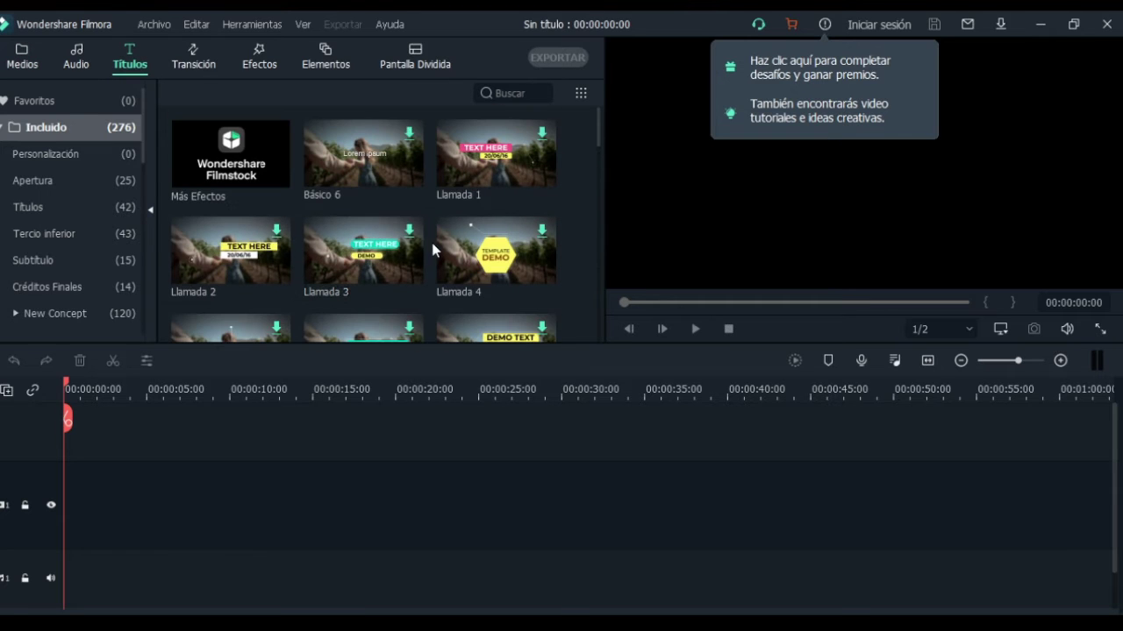
pyautogui.click(191, 58)
pyautogui.scroll(-8, 389, 215)
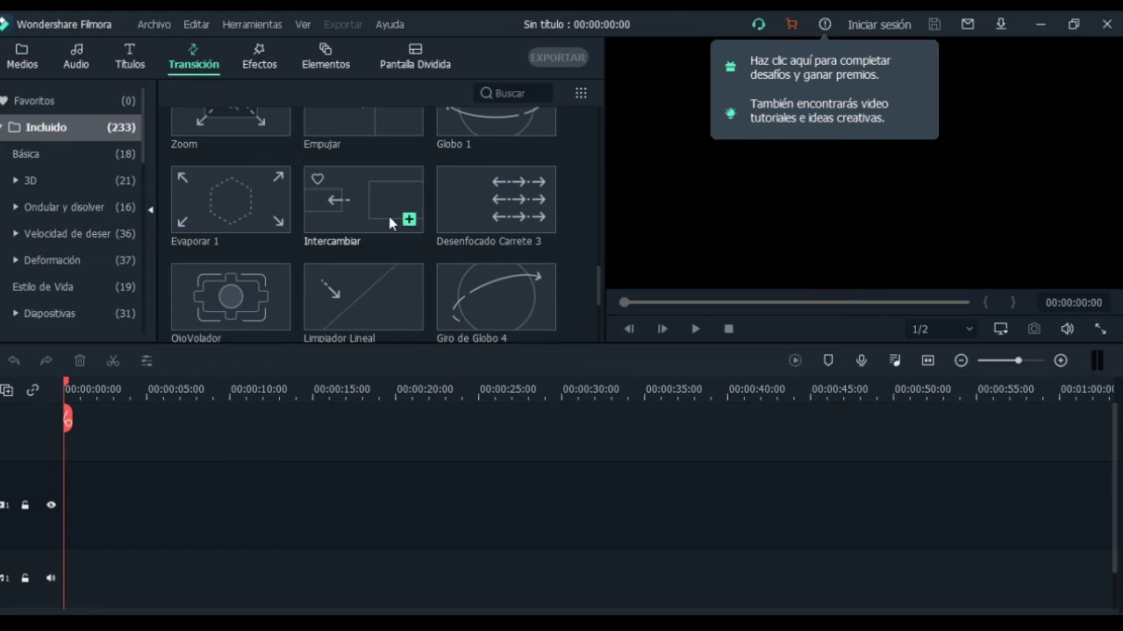
pyautogui.scroll(-3, 313, 239)
pyautogui.click(259, 58)
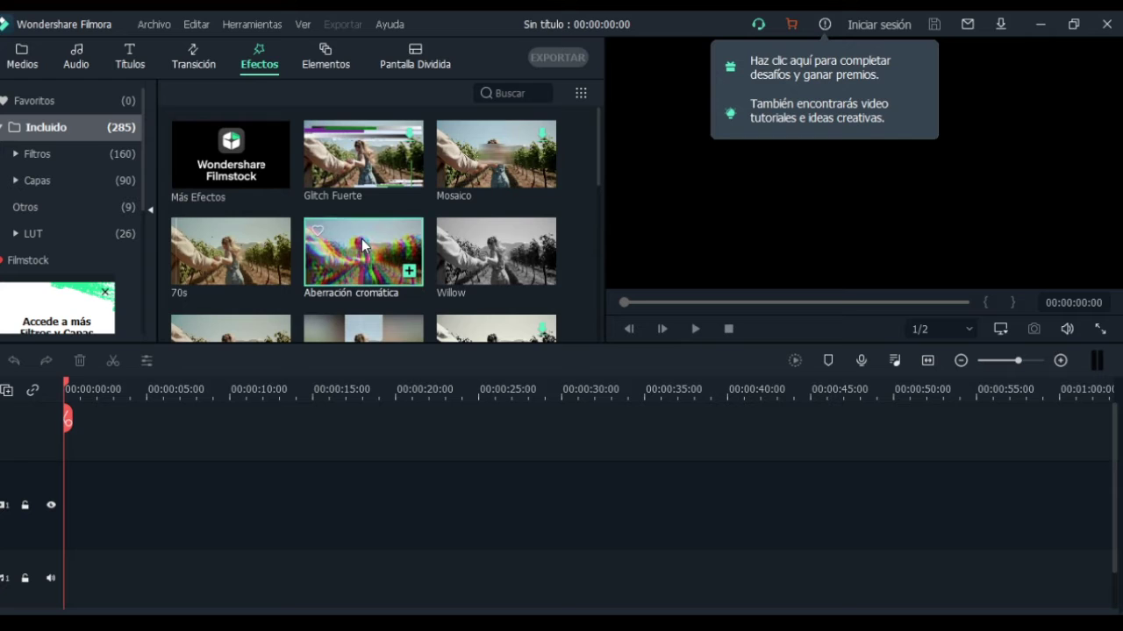
# Step: Preview the Aberración cromática effect from the included effects library
pyautogui.click(368, 280)
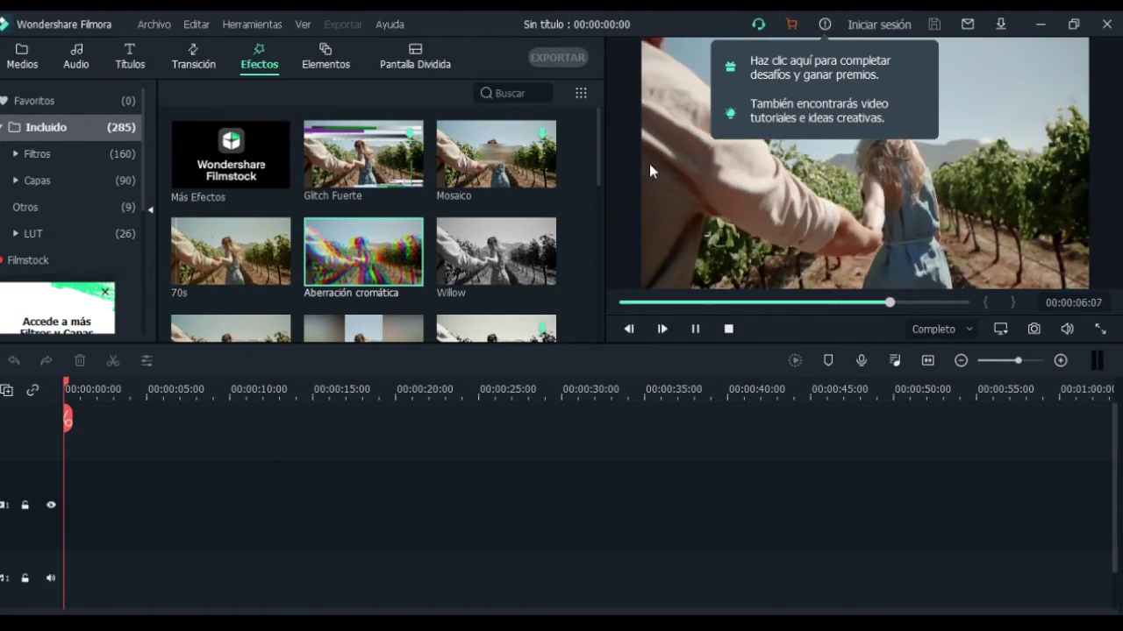
pyautogui.moveTo(544, 149)
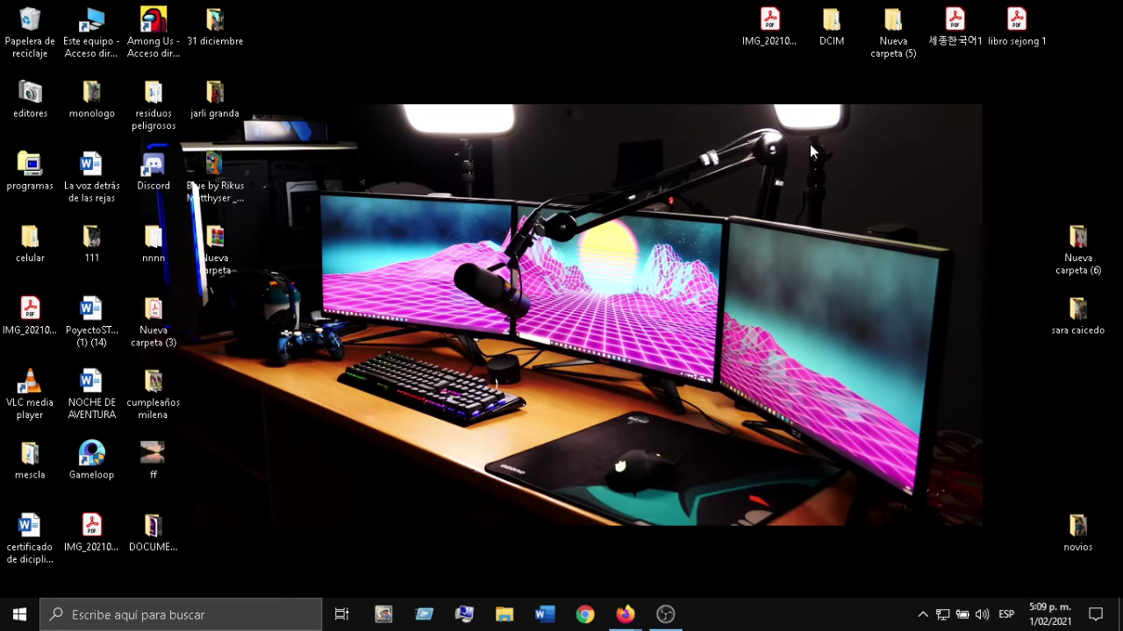
# Step: Copy LRePacks.dll, Wondershare Filmora X and WsAP-Filmora.dll from the Crack folder of the Filmora X download in Nueva carpeta, and close the folder
pyautogui.rightClick(534, 69)
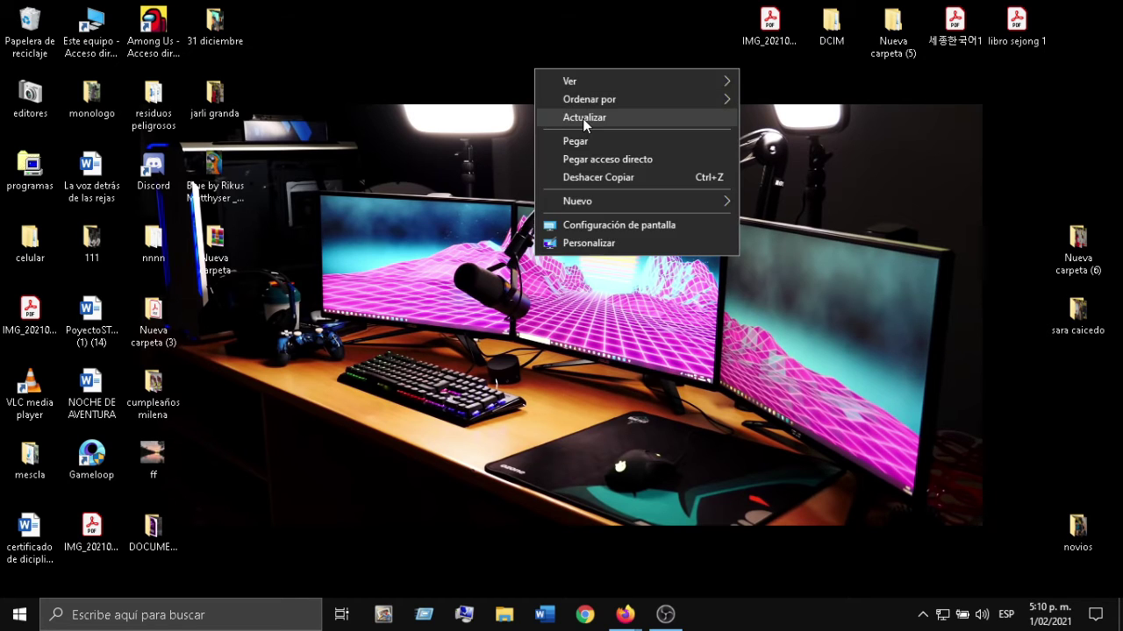
pyautogui.click(580, 116)
pyautogui.doubleClick(235, 230)
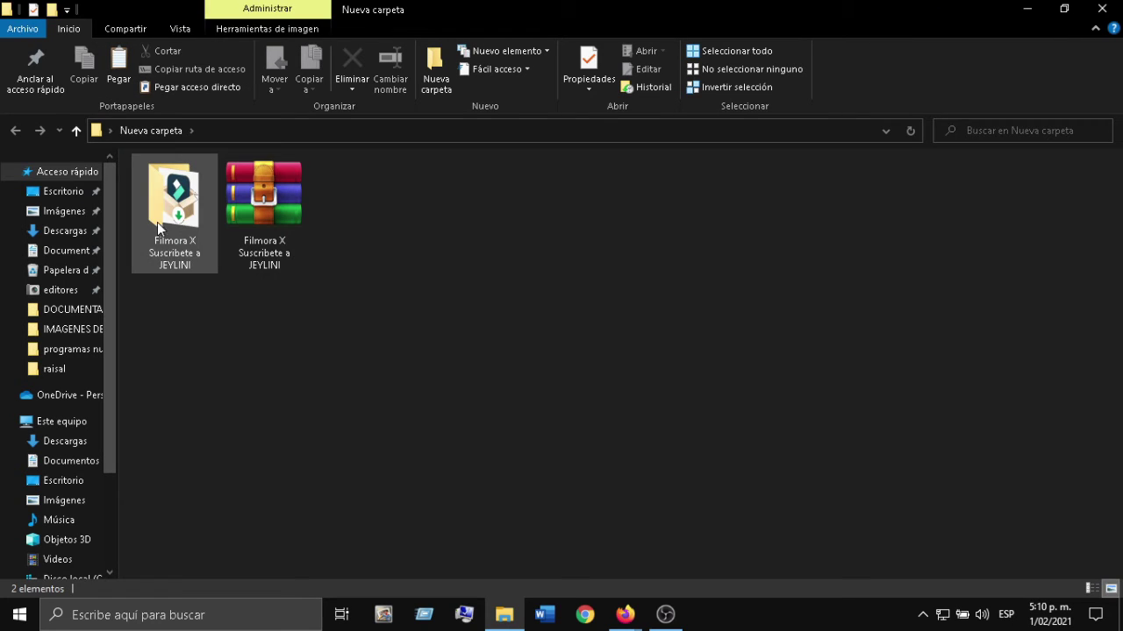
pyautogui.doubleClick(157, 222)
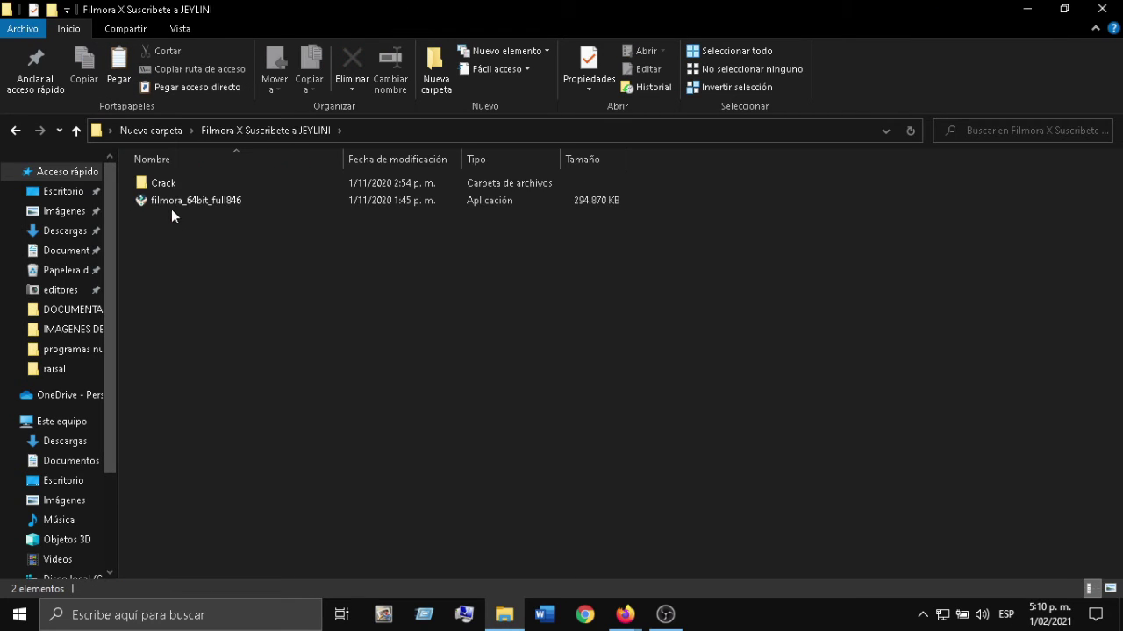
pyautogui.doubleClick(175, 182)
pyautogui.moveTo(187, 257); pyautogui.dragTo(225, 182)
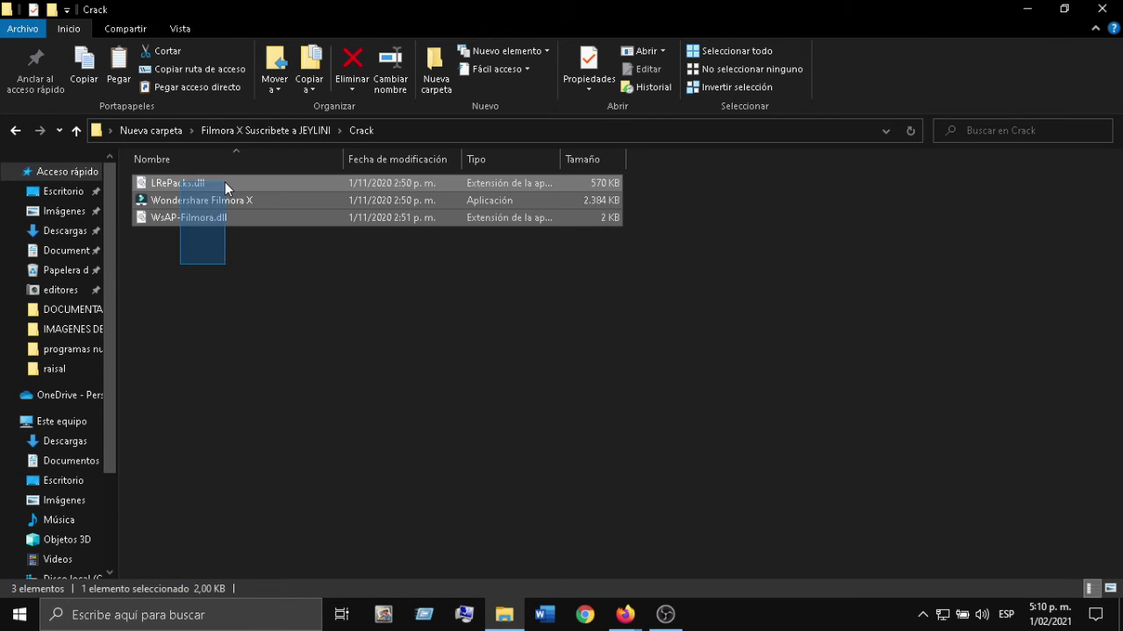
pyautogui.rightClick(225, 181)
pyautogui.click(272, 410)
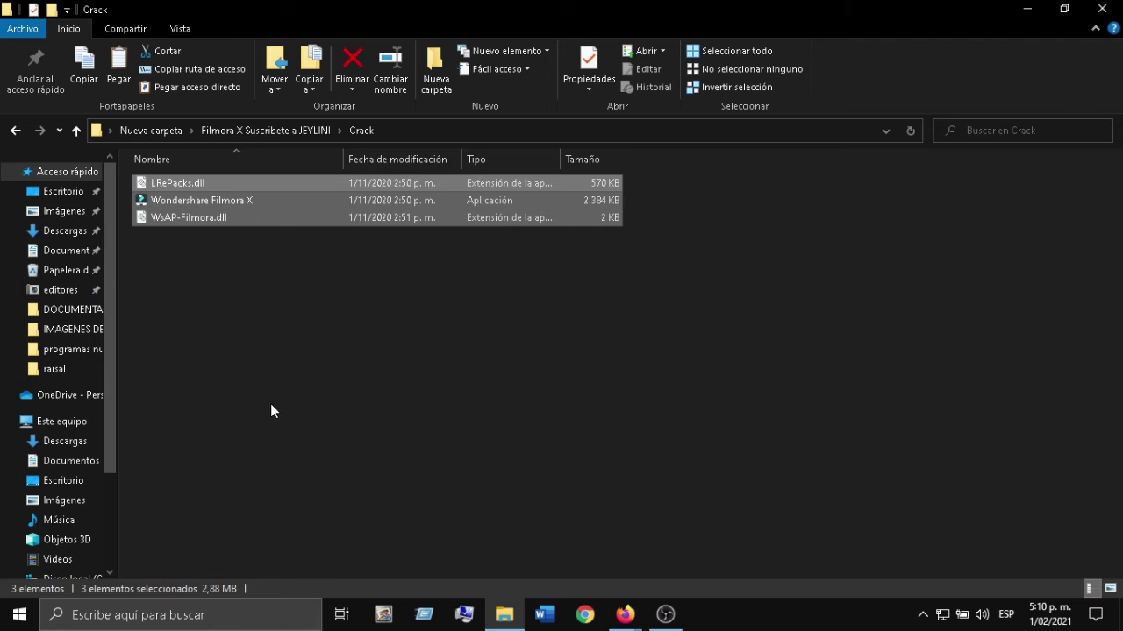
pyautogui.click(1101, 9)
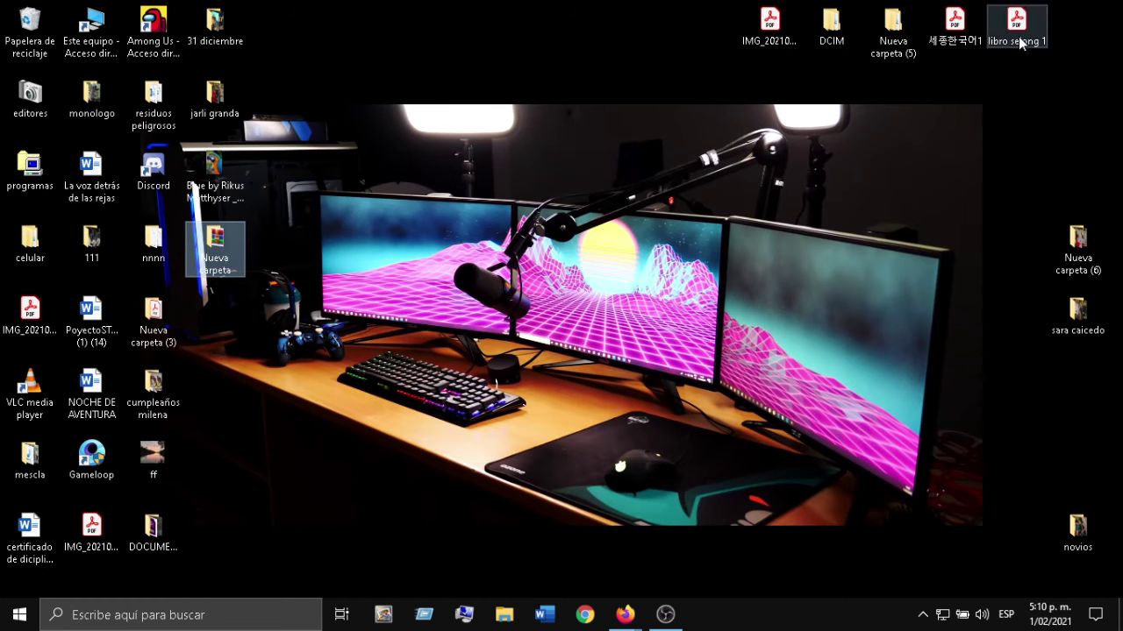
# Step: Open the installation location of the Wondershare Filmora X shortcut kept in the editores desktop folder
pyautogui.doubleClick(38, 113)
pyautogui.click(587, 196)
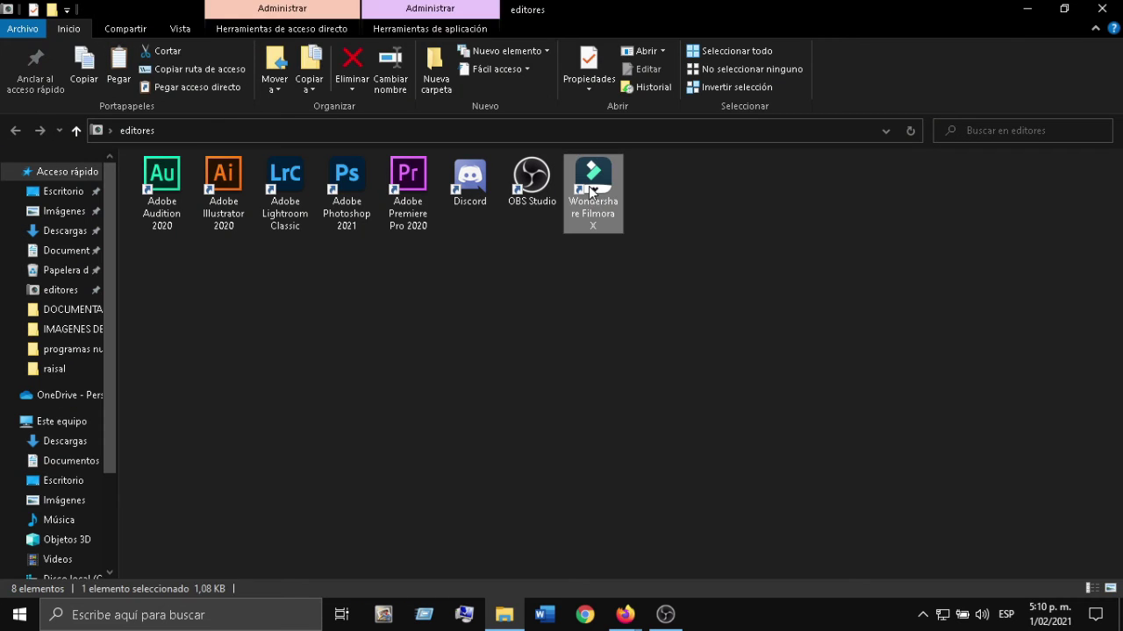
pyautogui.rightClick(591, 191)
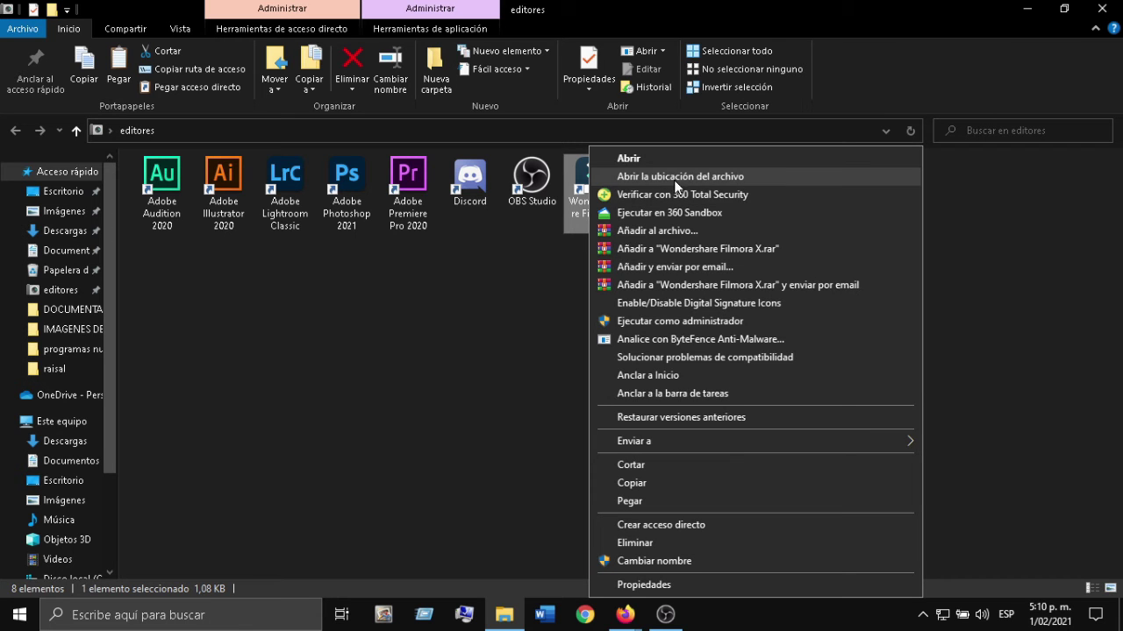
pyautogui.click(707, 178)
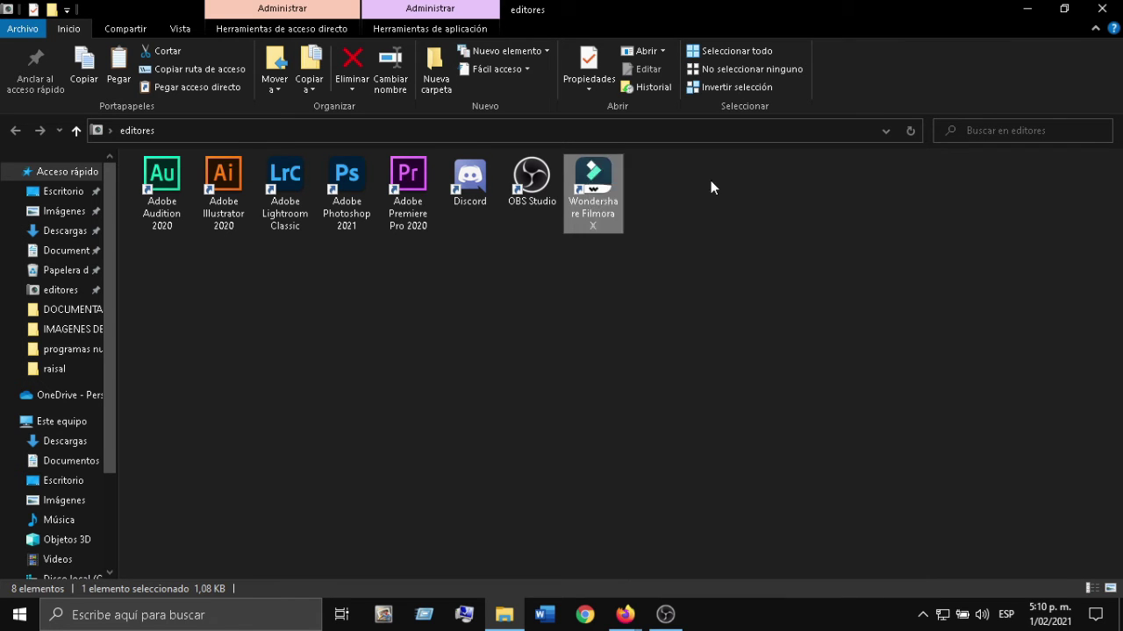
# Step: Paste the three copied files into the Wondershare Filmora program folder, replace the existing ones and close the folder
pyautogui.rightClick(742, 253)
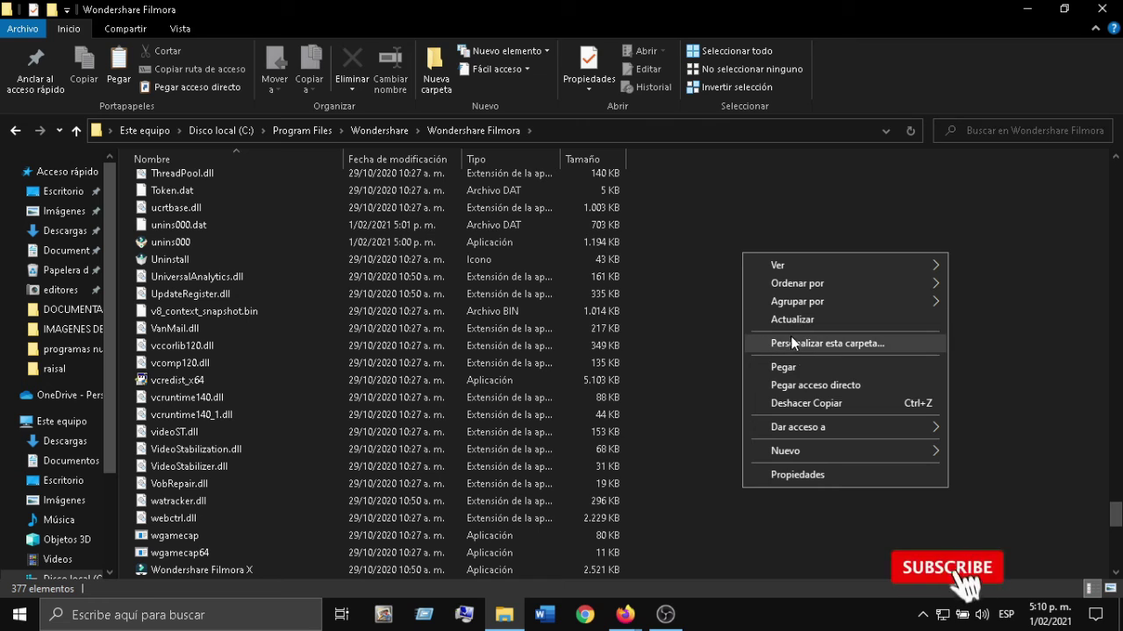
pyautogui.click(798, 363)
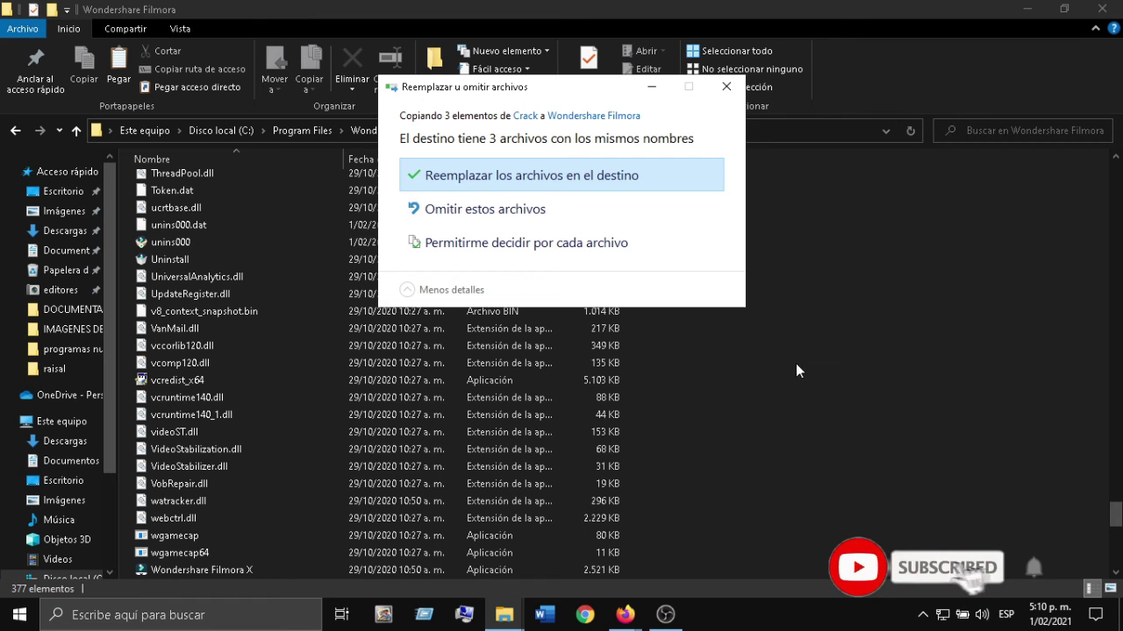
pyautogui.click(656, 179)
pyautogui.scroll(-7, 702, 263)
pyautogui.scroll(20, 752, 346)
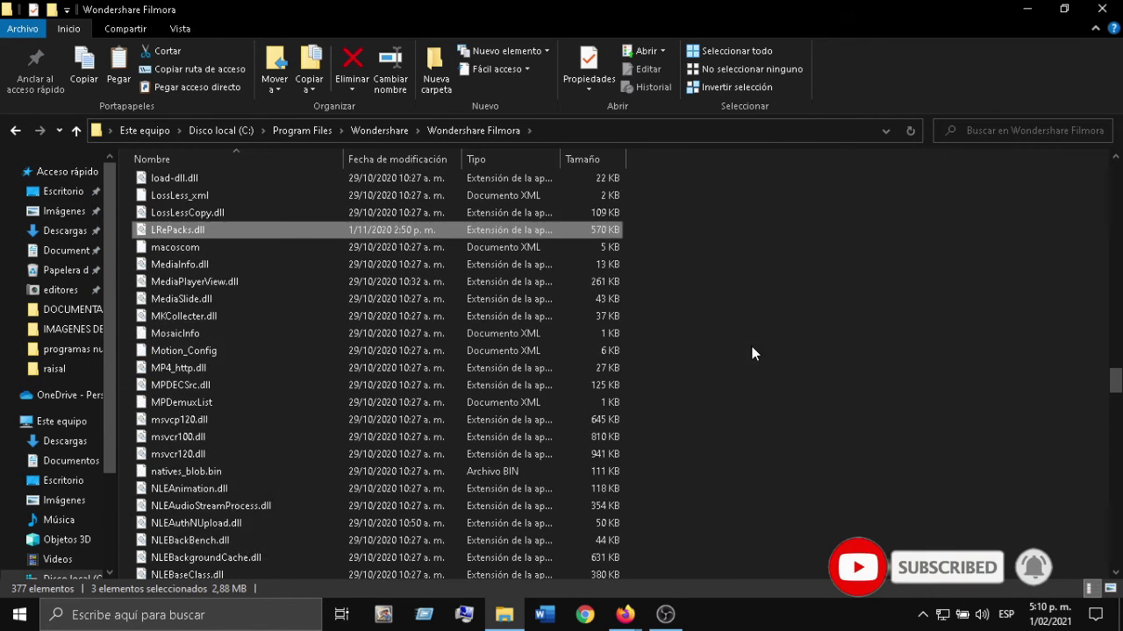
pyautogui.scroll(10, 752, 349)
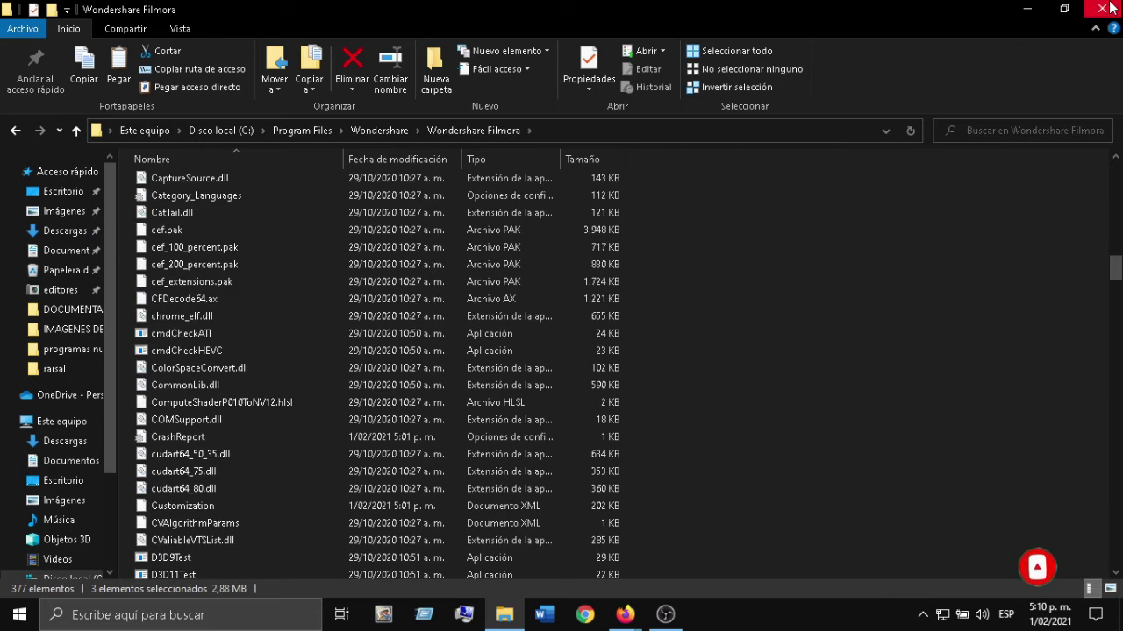
pyautogui.click(1102, 9)
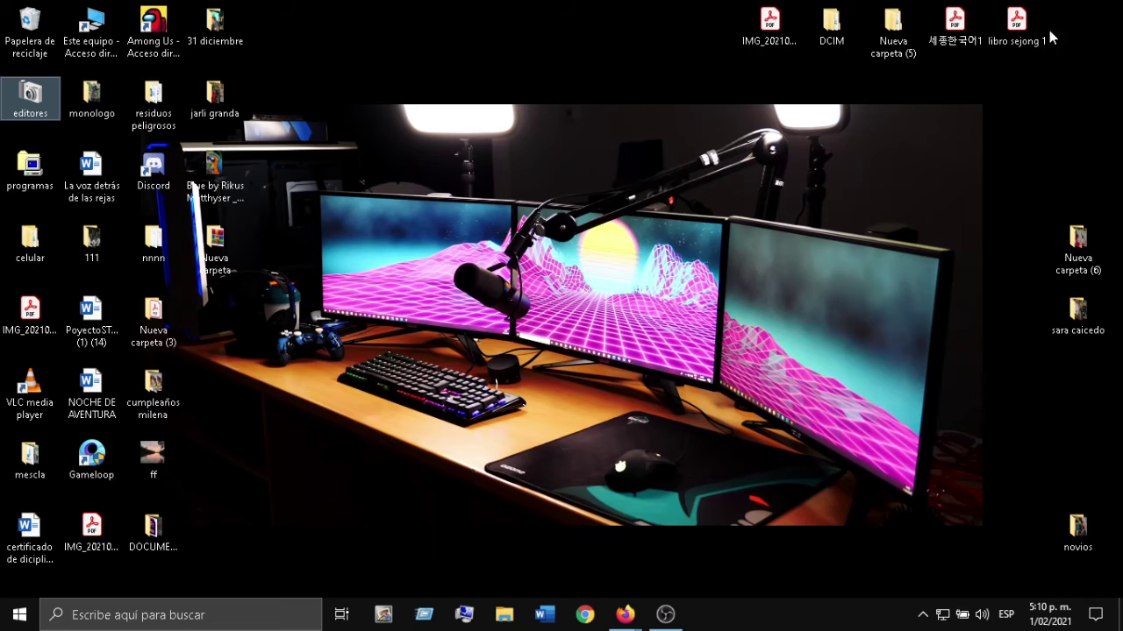
# Step: Launch Wondershare Filmora X from the editores folder, minimize that folder and continue into an empty untitled project
pyautogui.doubleClick(32, 98)
pyautogui.click(615, 196)
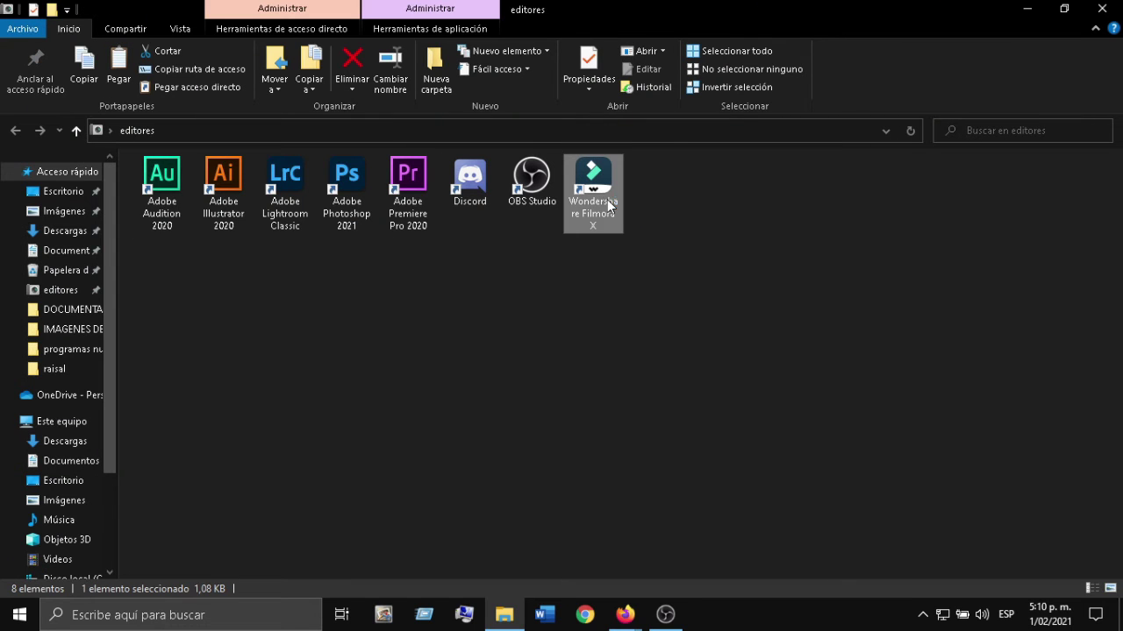
pyautogui.click(1026, 10)
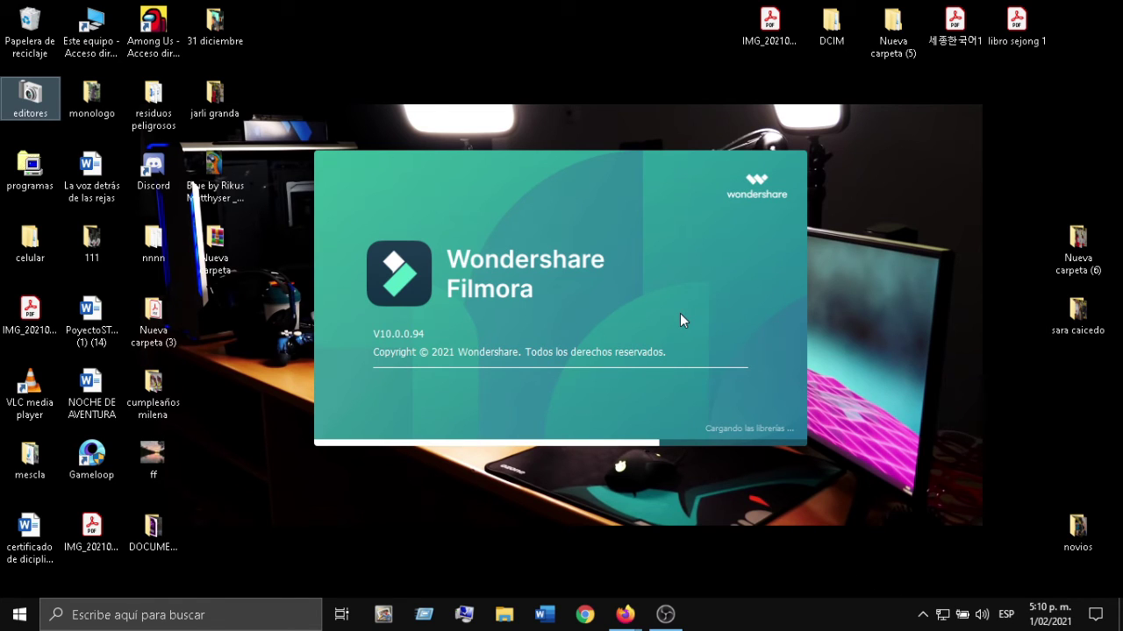
pyautogui.click(874, 86)
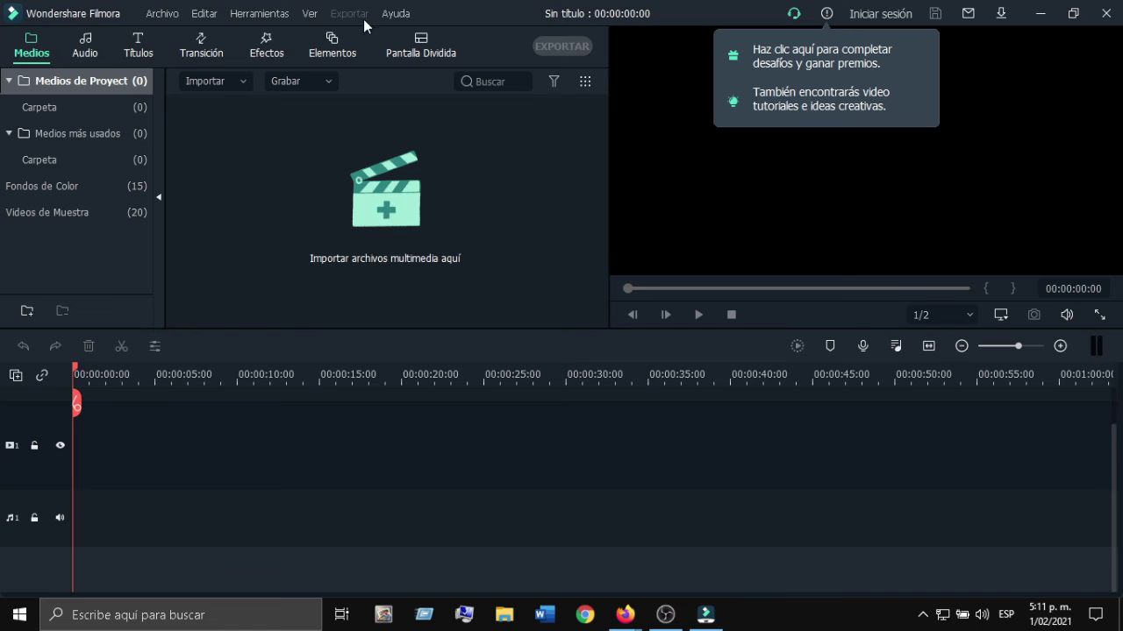
# Step: Check Filmora's license activation status and dismiss the activation dialog
pyautogui.click(393, 15)
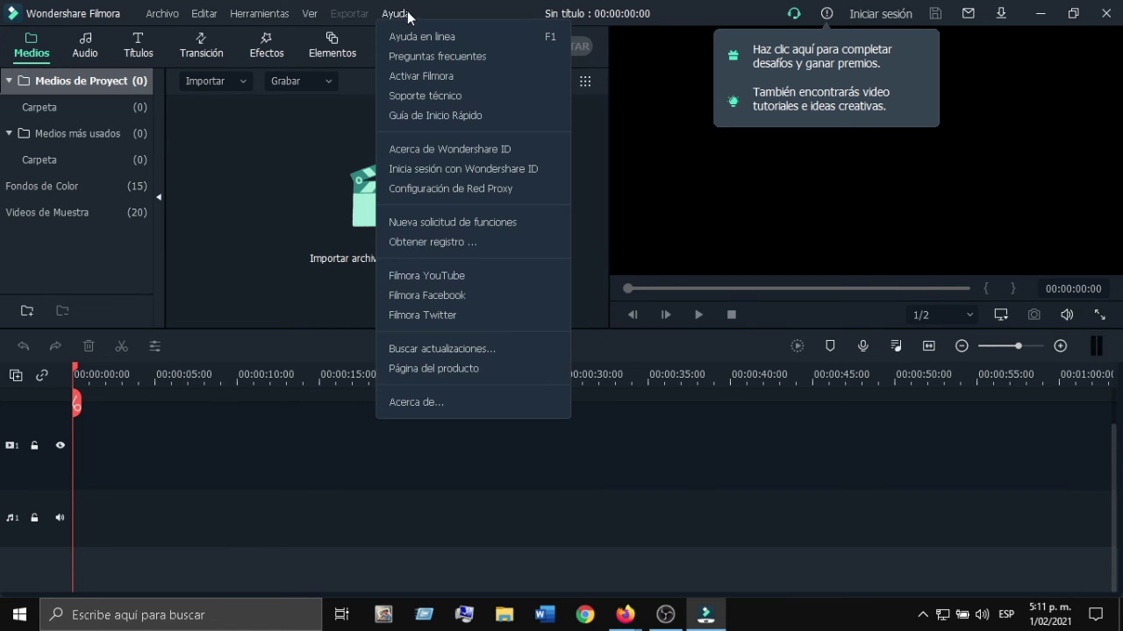
pyautogui.click(419, 76)
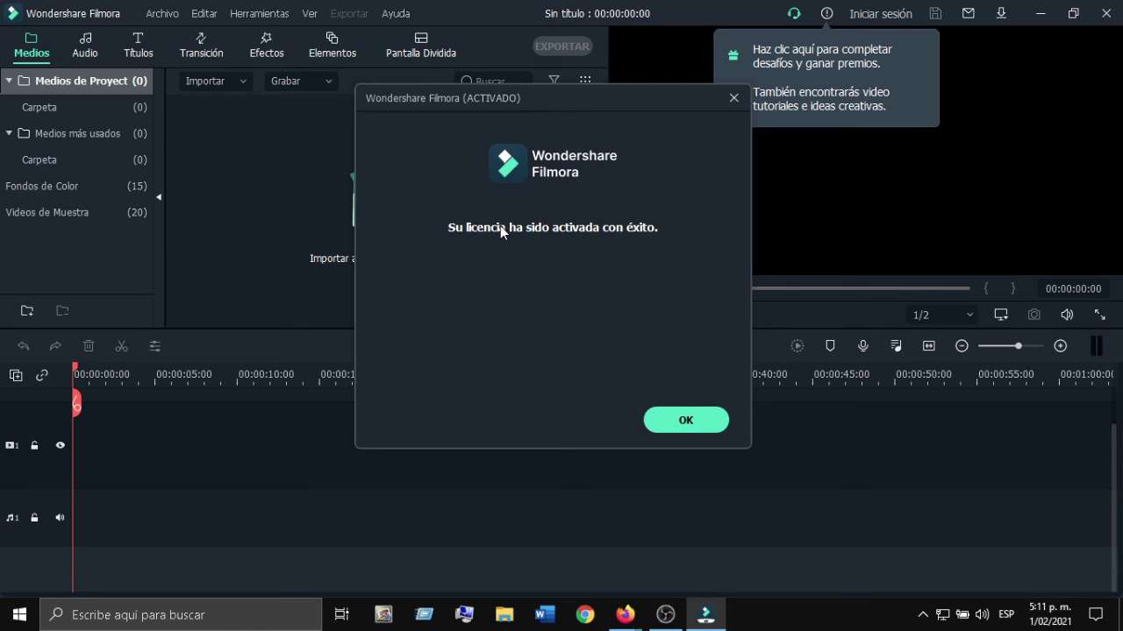
pyautogui.click(677, 421)
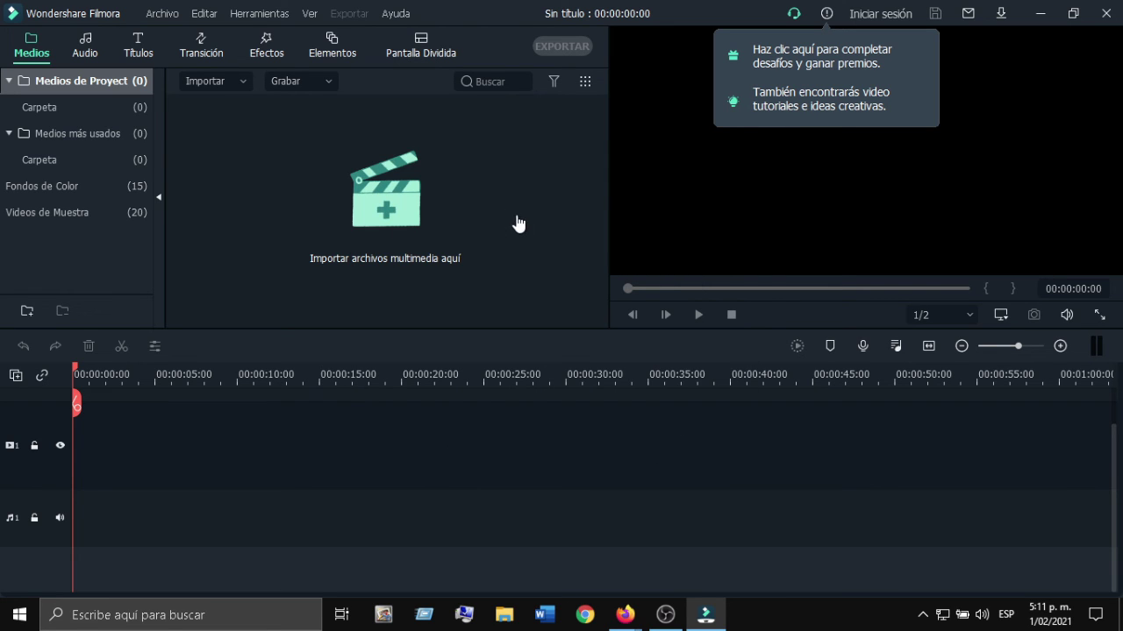
# Step: Browse the Fondos de Color media, the effects library and the transitions library
pyautogui.click(116, 186)
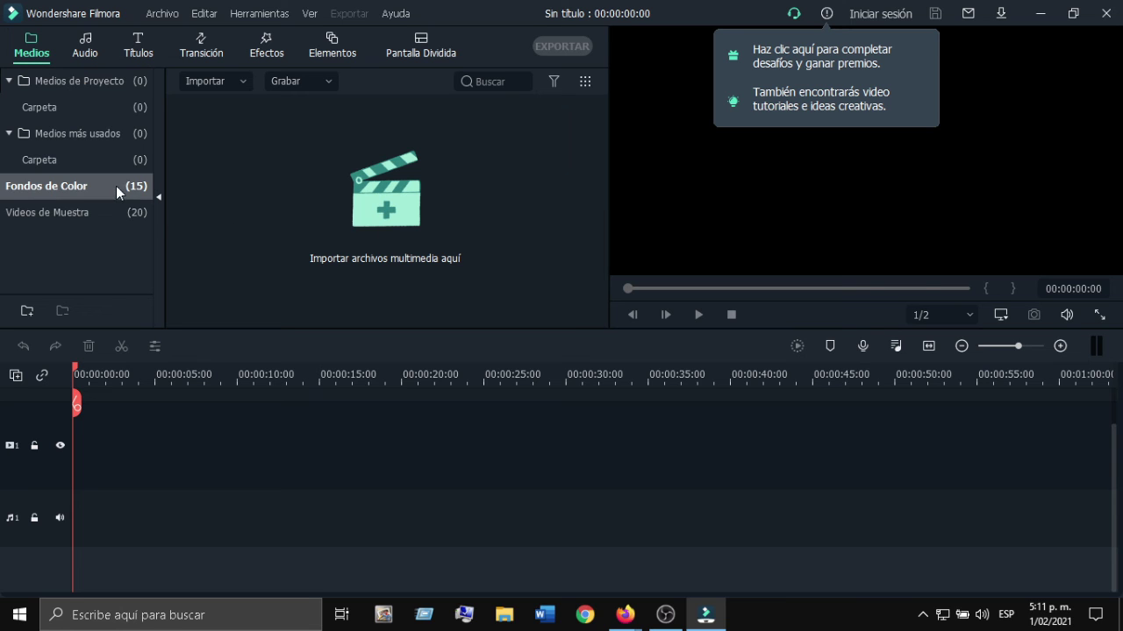
pyautogui.click(116, 210)
pyautogui.click(117, 192)
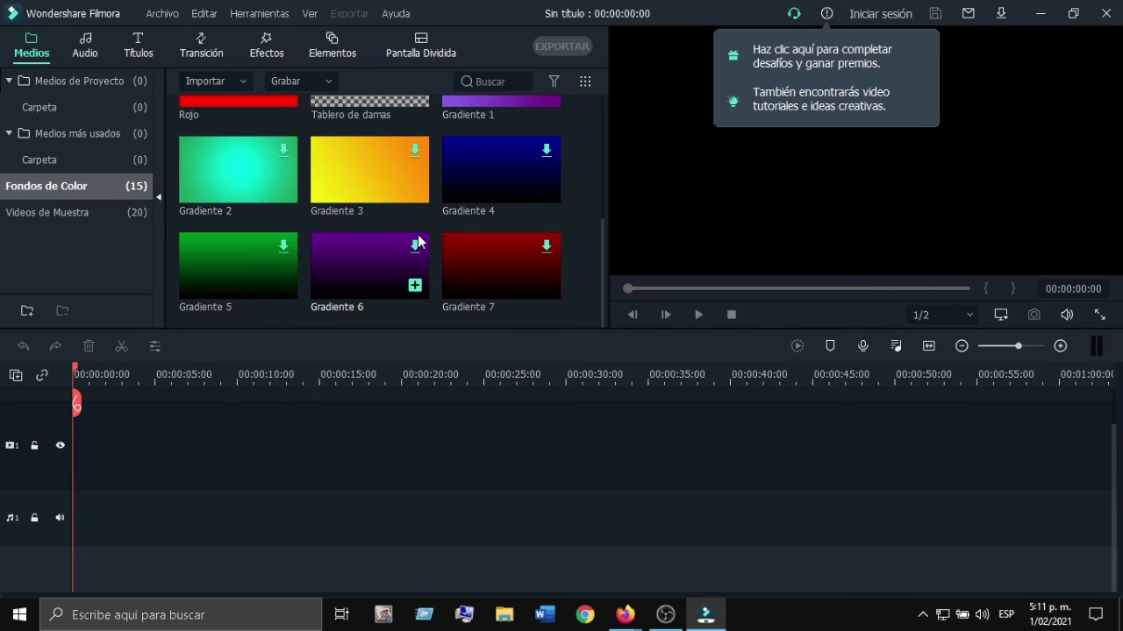
pyautogui.click(266, 48)
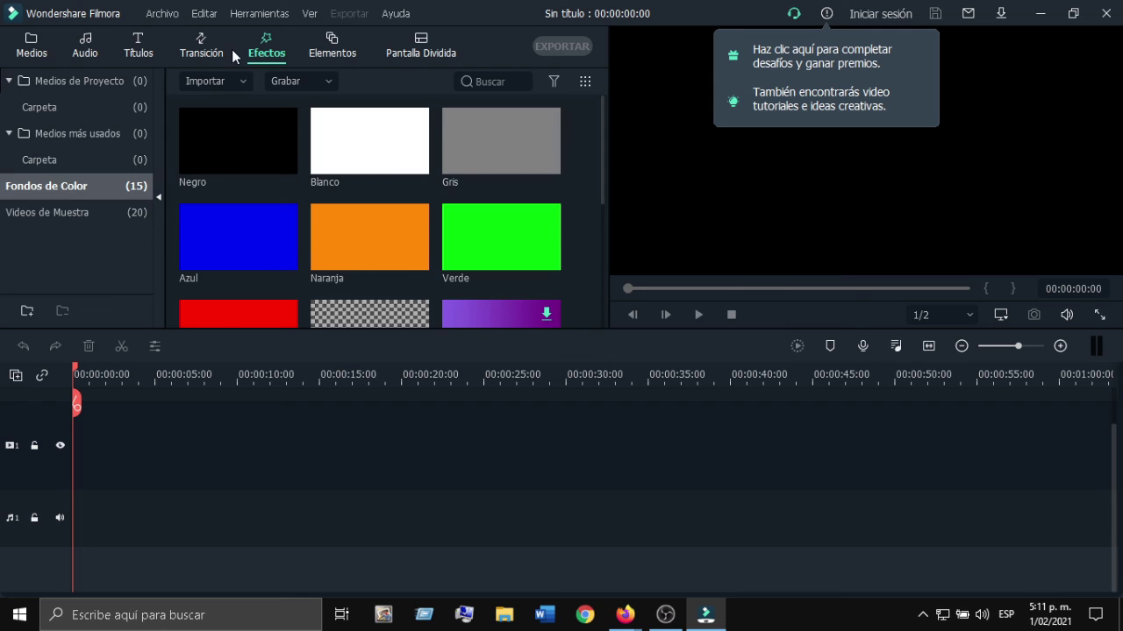
pyautogui.scroll(-10, 284, 187)
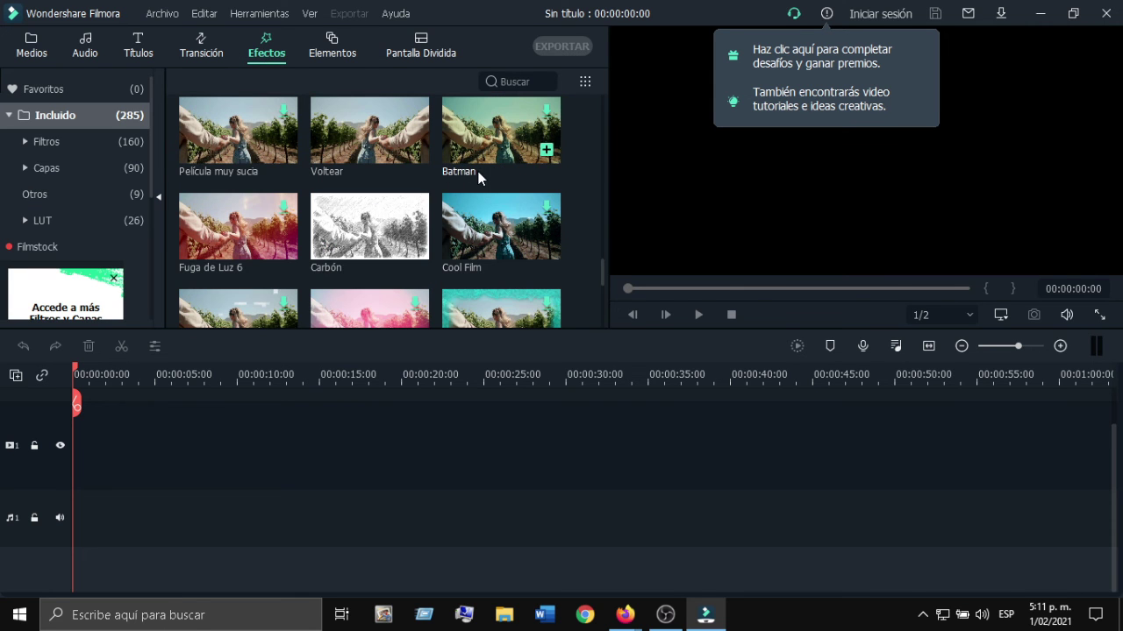
pyautogui.scroll(-10, 534, 221)
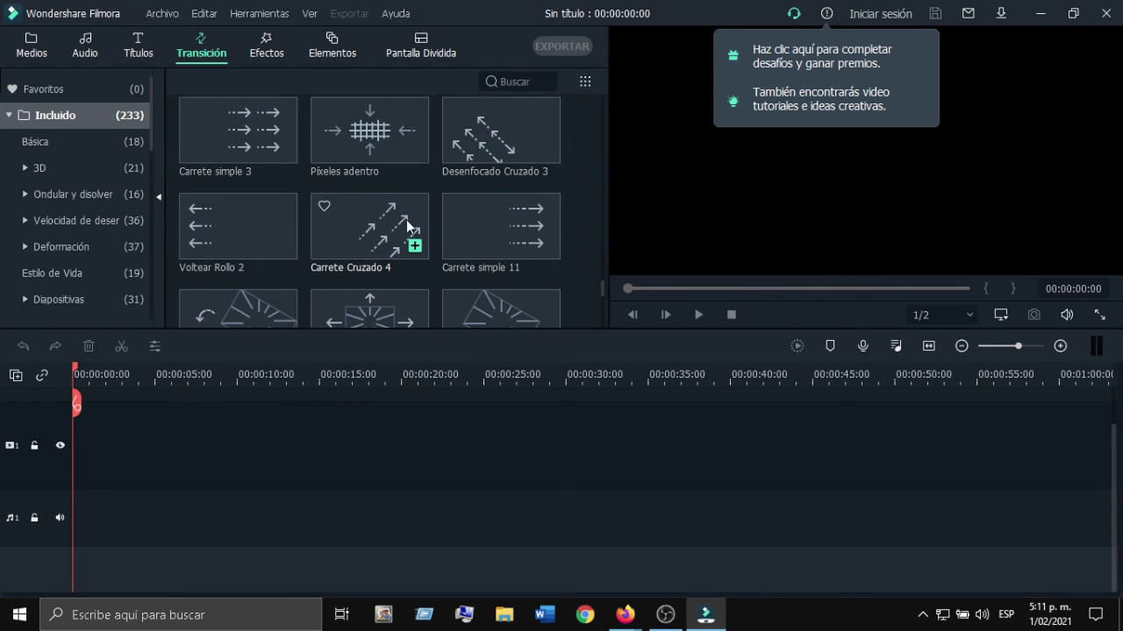
pyautogui.scroll(20, 411, 230)
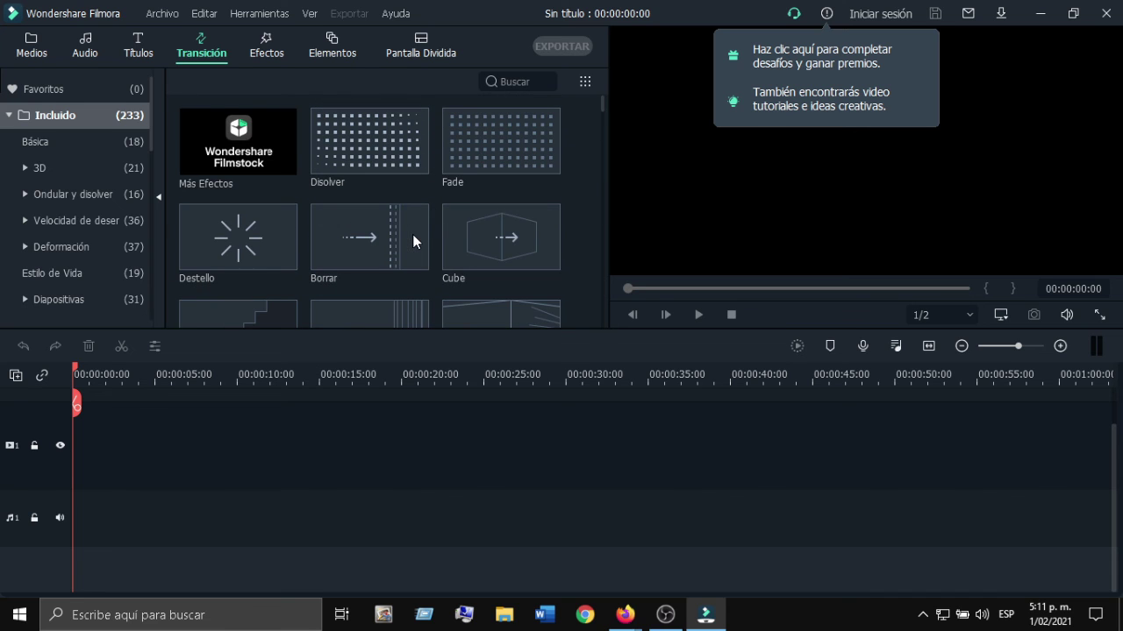
# Step: Minimize the Filmora window and refresh the desktop
pyautogui.click(1039, 14)
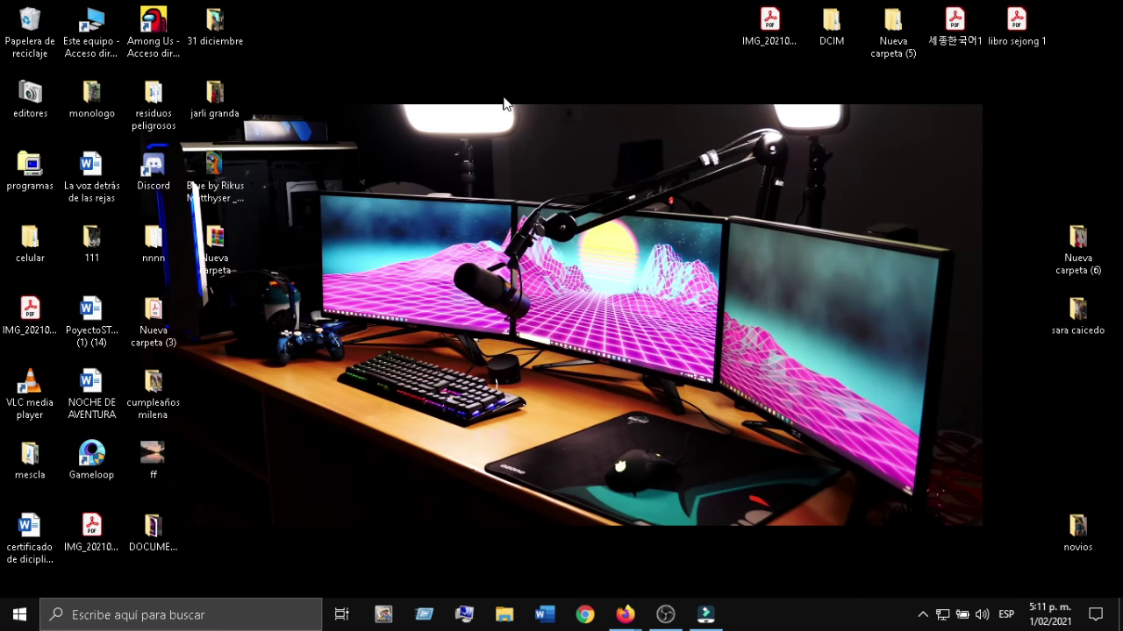
pyautogui.rightClick(473, 61)
pyautogui.click(532, 110)
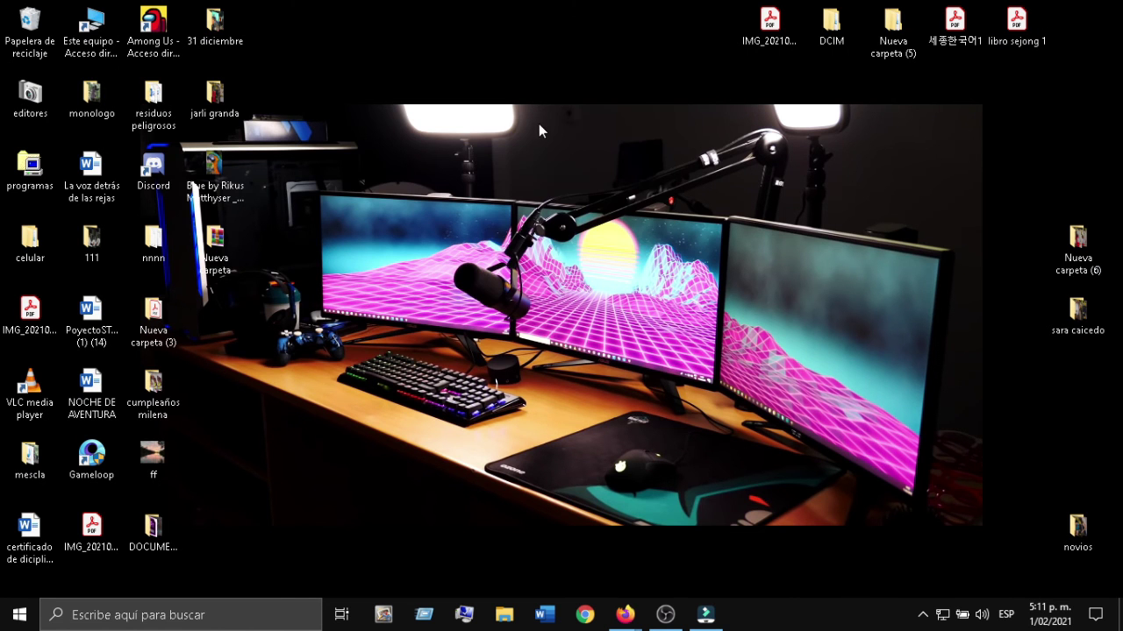